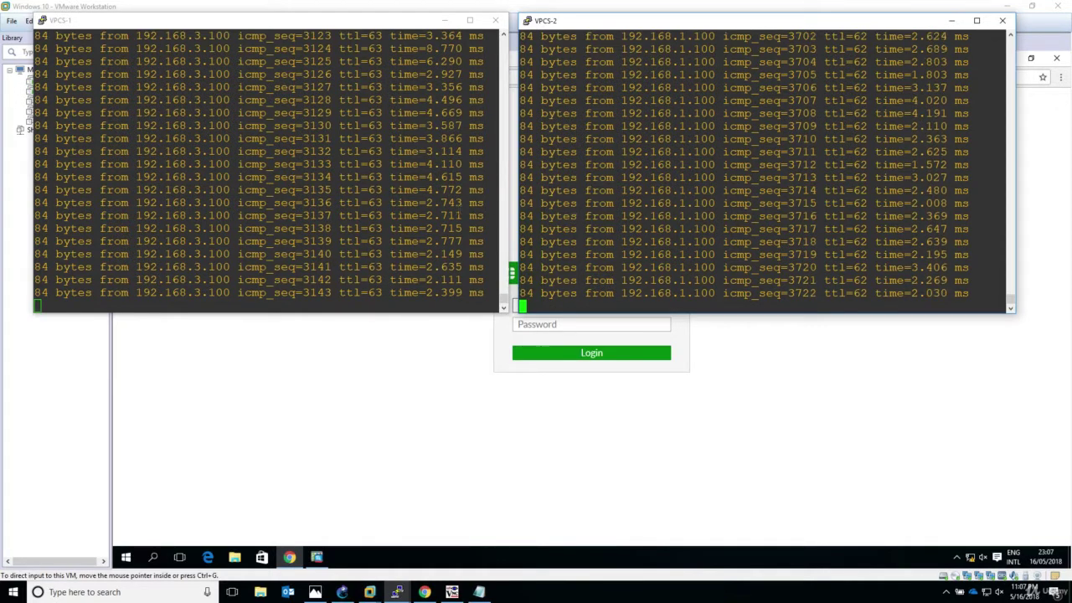
- Log in to the FortiGate web interface as admin and postpone the password change and file system check
{"action": "left_click", "coordinate": [417, 376]}
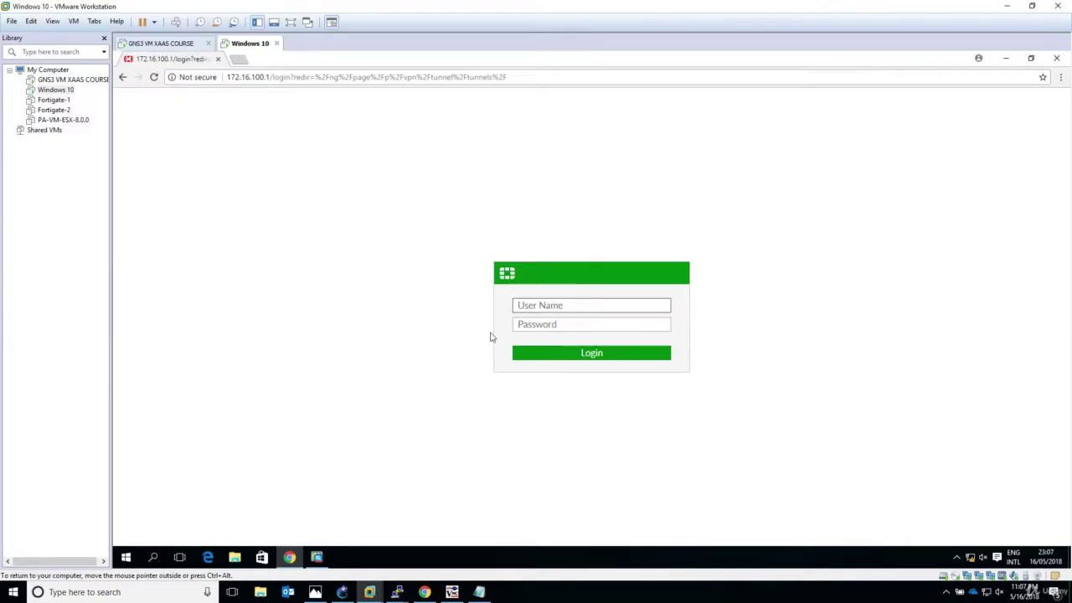
{"action": "type", "text": "admin"}
{"action": "key", "text": "Return"}
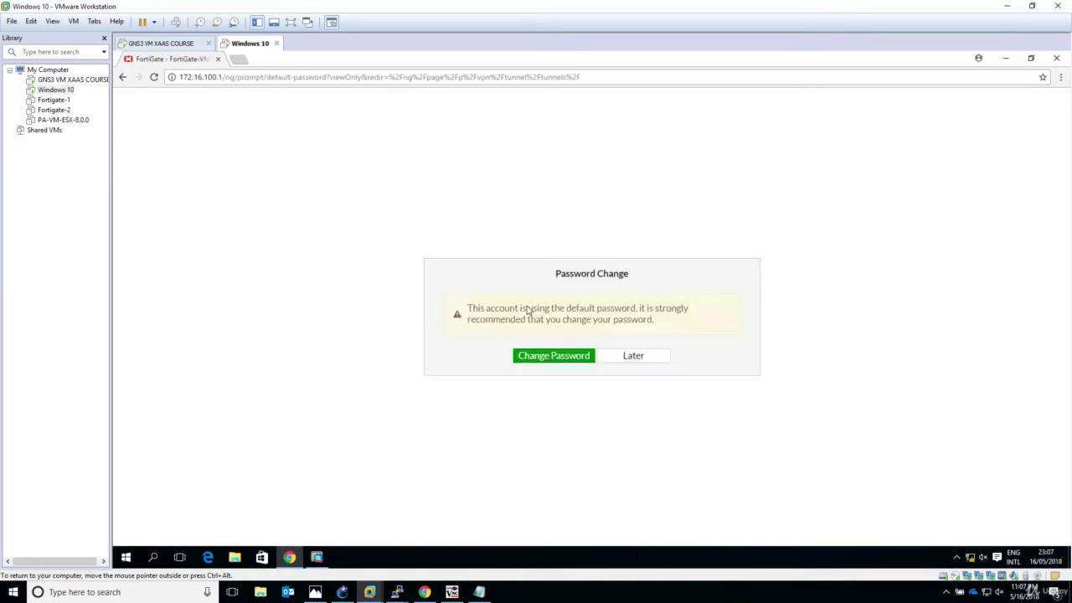
{"action": "left_click", "coordinate": [637, 360]}
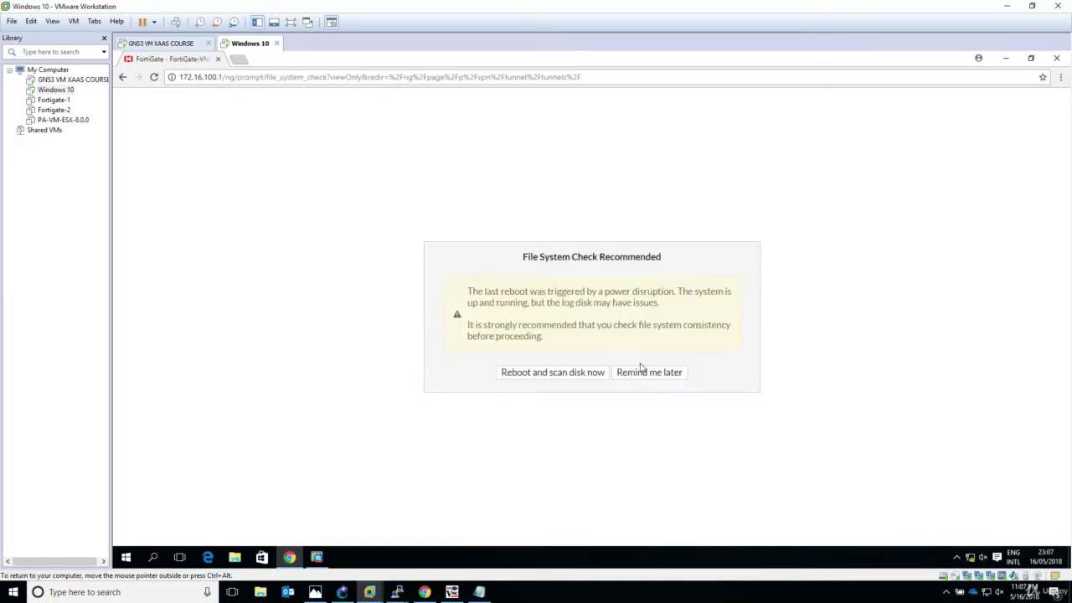
{"action": "left_click", "coordinate": [643, 374]}
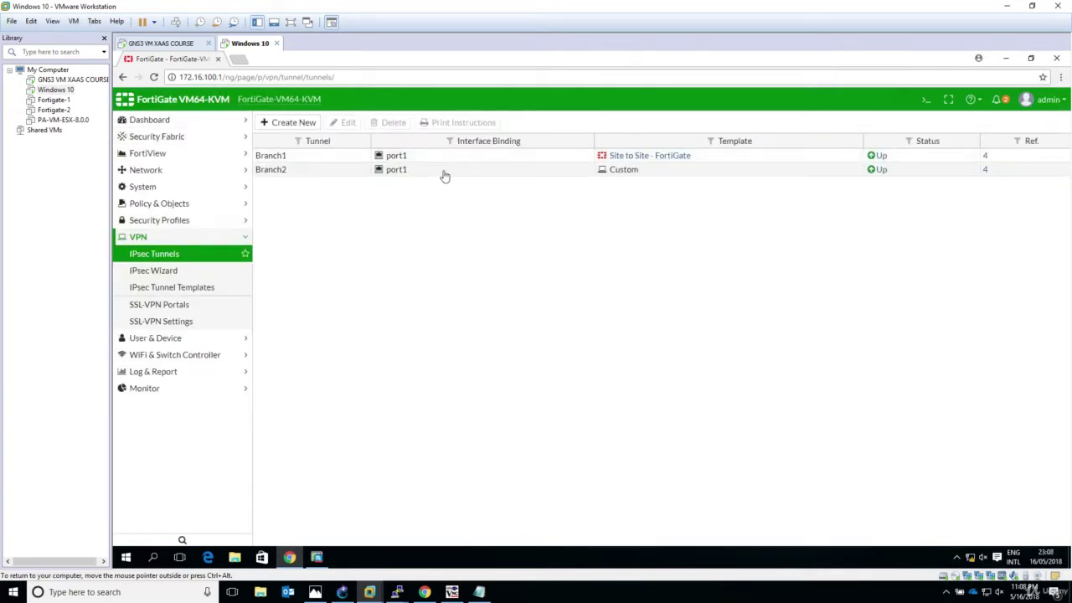
- In the Branch2 tunnel's Phase 2 advanced settings, change authentication from SHA1 to MD5 and save
{"action": "left_click", "coordinate": [443, 175]}
{"action": "right_click", "coordinate": [445, 176]}
{"action": "left_click", "coordinate": [459, 179]}
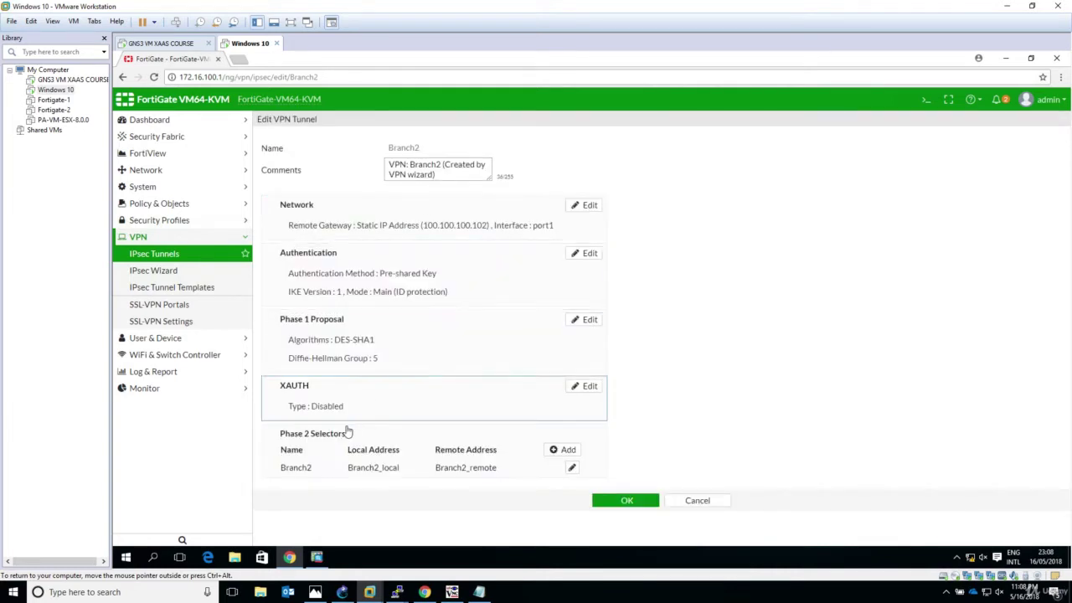
{"action": "left_click", "coordinate": [572, 469]}
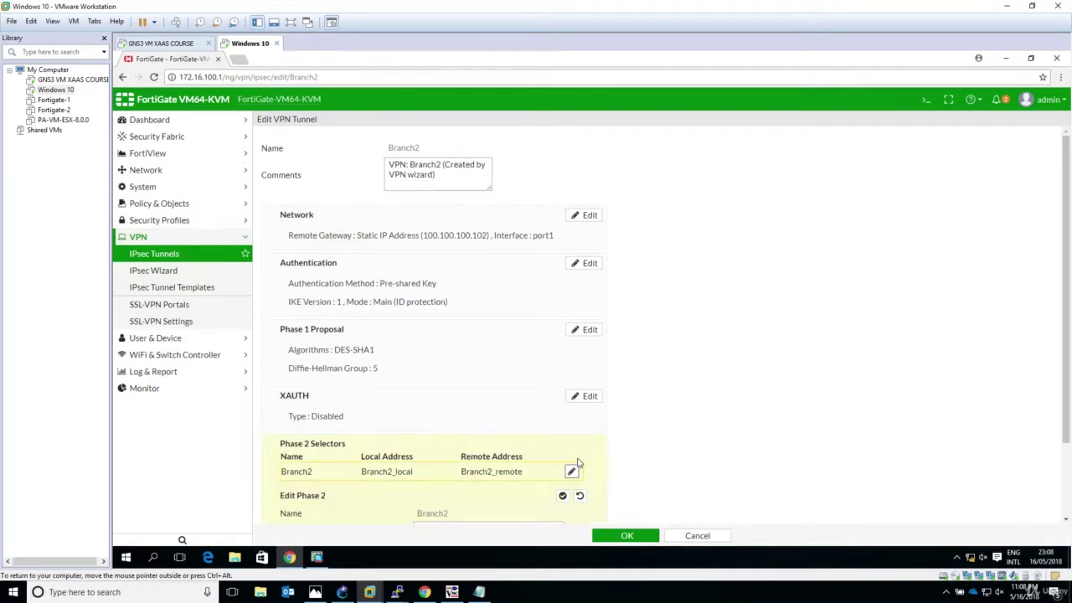
{"action": "scroll", "coordinate": [577, 462], "scroll_direction": "down", "scroll_amount": 1}
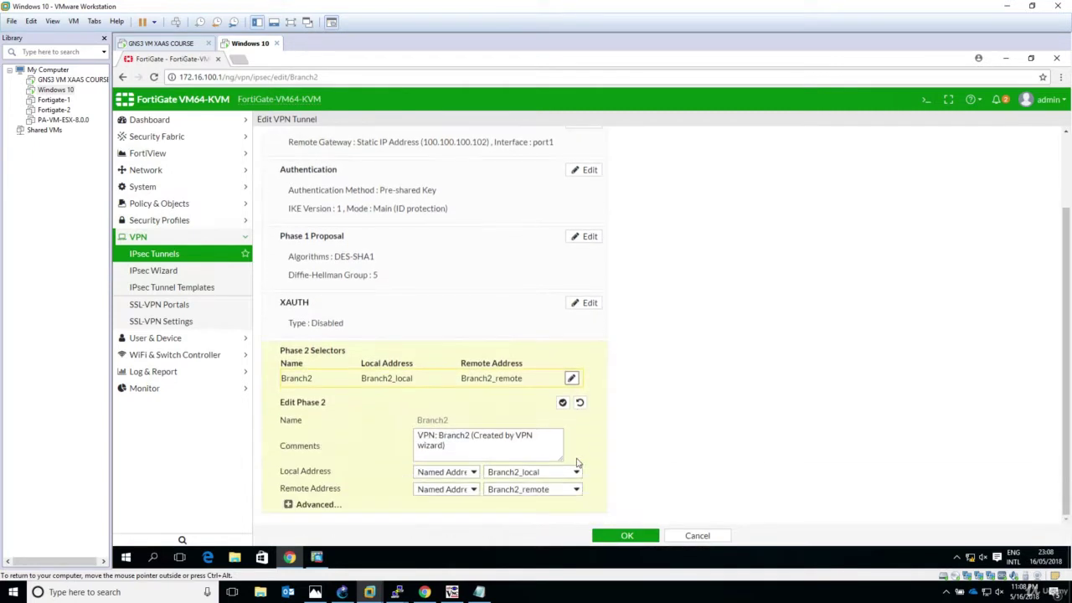
{"action": "left_click", "coordinate": [333, 506]}
{"action": "scroll", "coordinate": [379, 486], "scroll_direction": "down", "scroll_amount": 3}
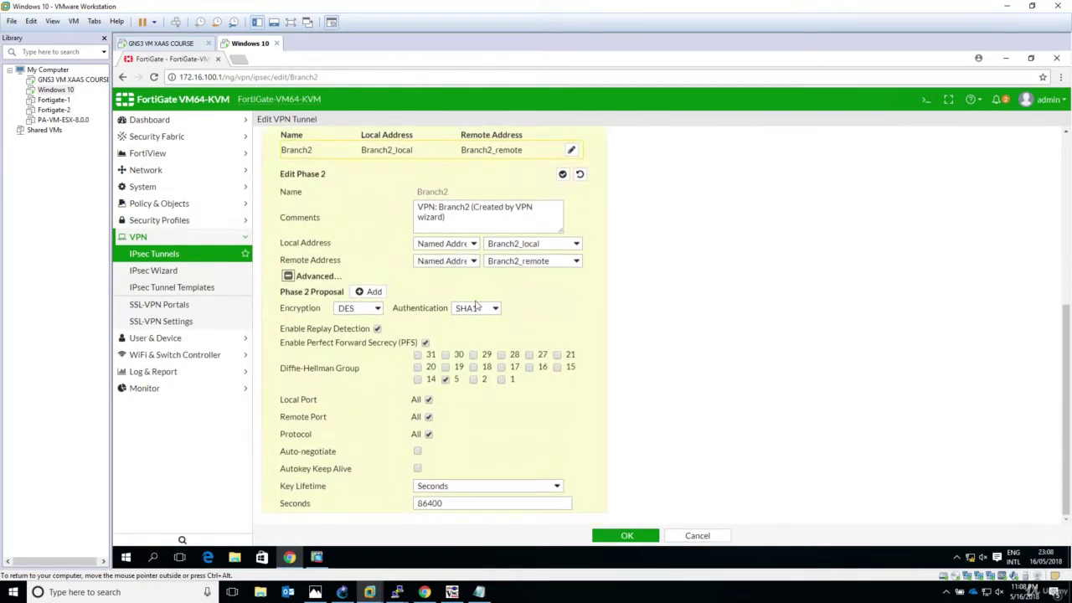
{"action": "left_click", "coordinate": [475, 309]}
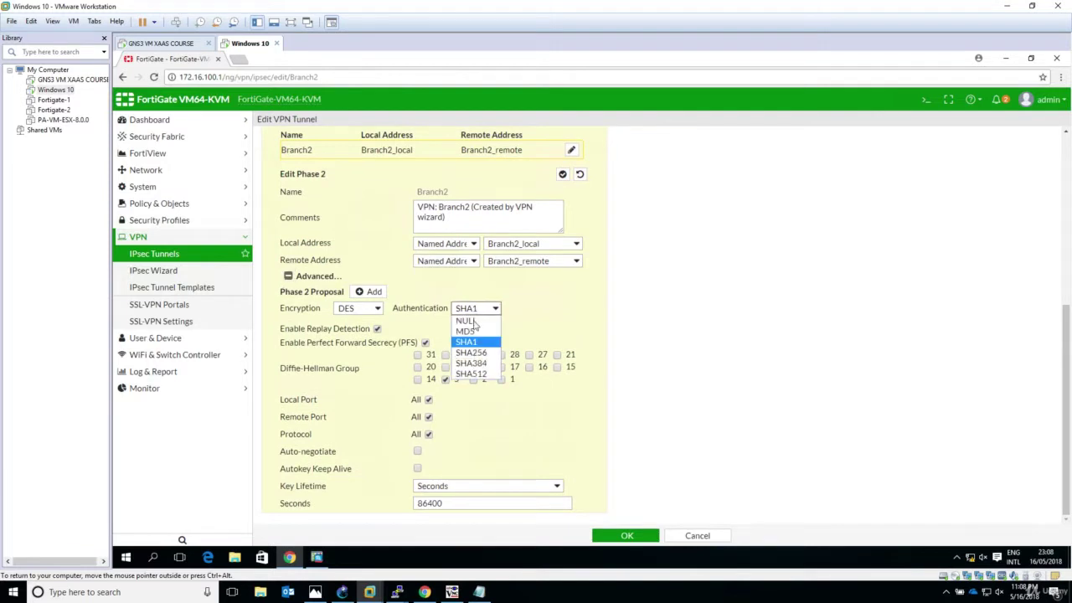
{"action": "left_click", "coordinate": [466, 331]}
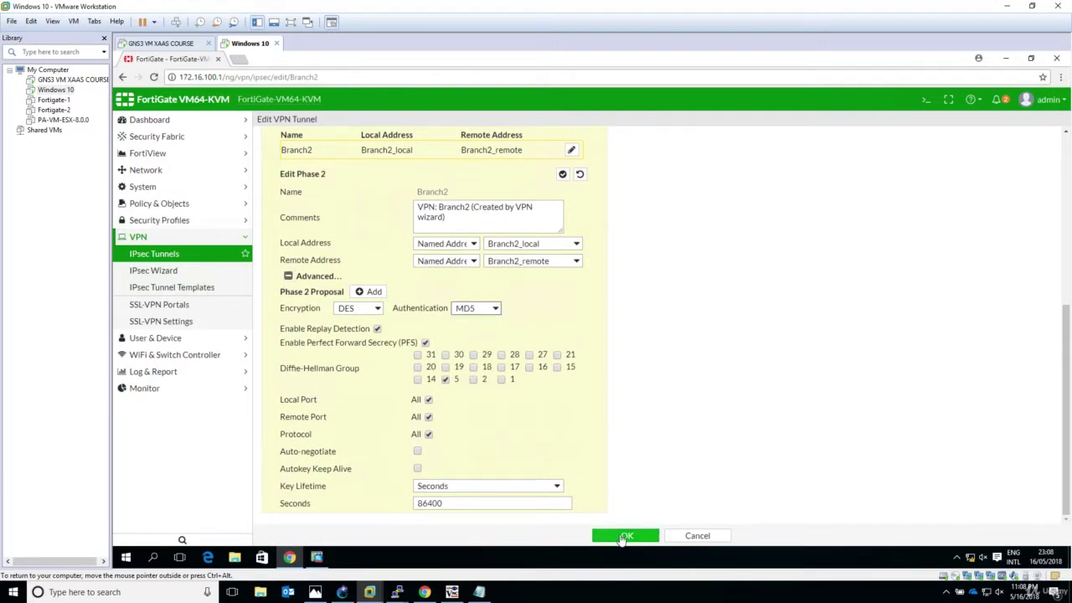
{"action": "left_click", "coordinate": [627, 535]}
{"action": "left_click", "coordinate": [627, 510]}
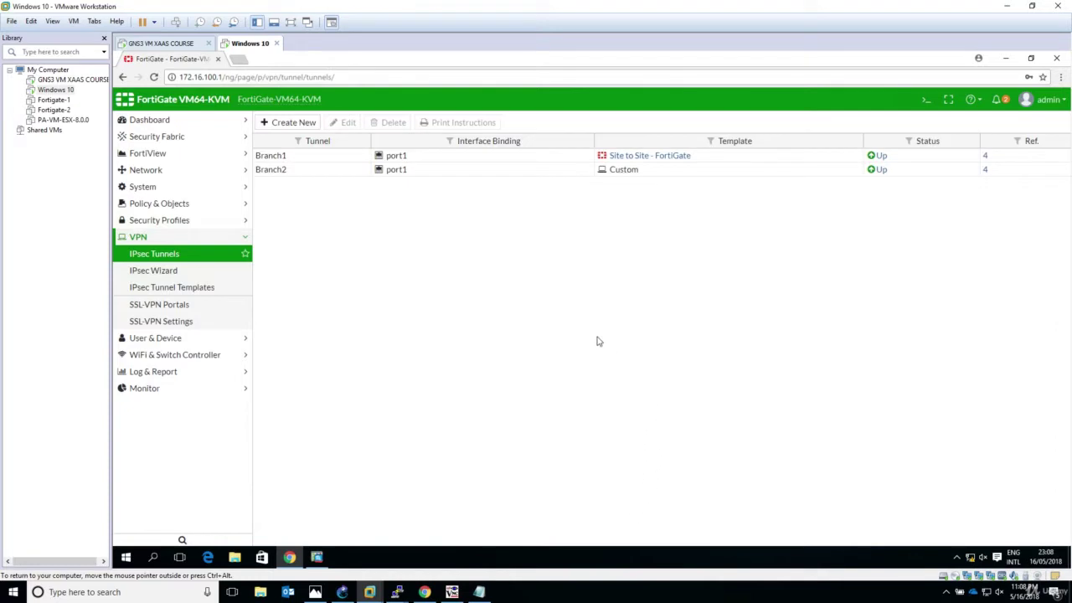
- Bring the Branch2 tunnel down from the IPsec Monitor and confirm
{"action": "left_click", "coordinate": [144, 389]}
{"action": "left_click", "coordinate": [155, 373]}
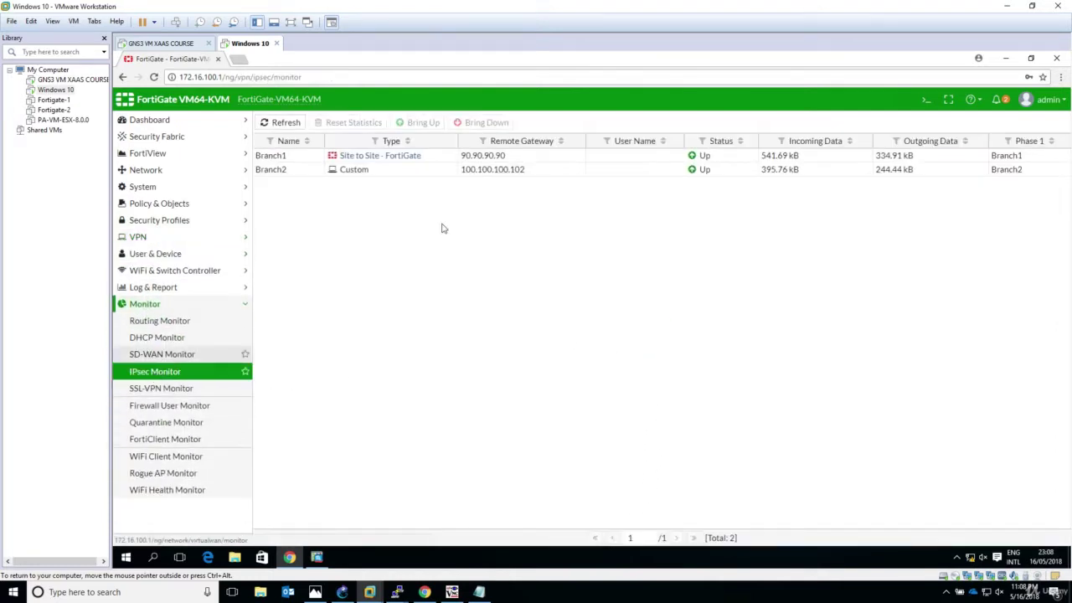
{"action": "right_click", "coordinate": [515, 171]}
{"action": "left_click", "coordinate": [544, 209]}
{"action": "left_click", "coordinate": [896, 182]}
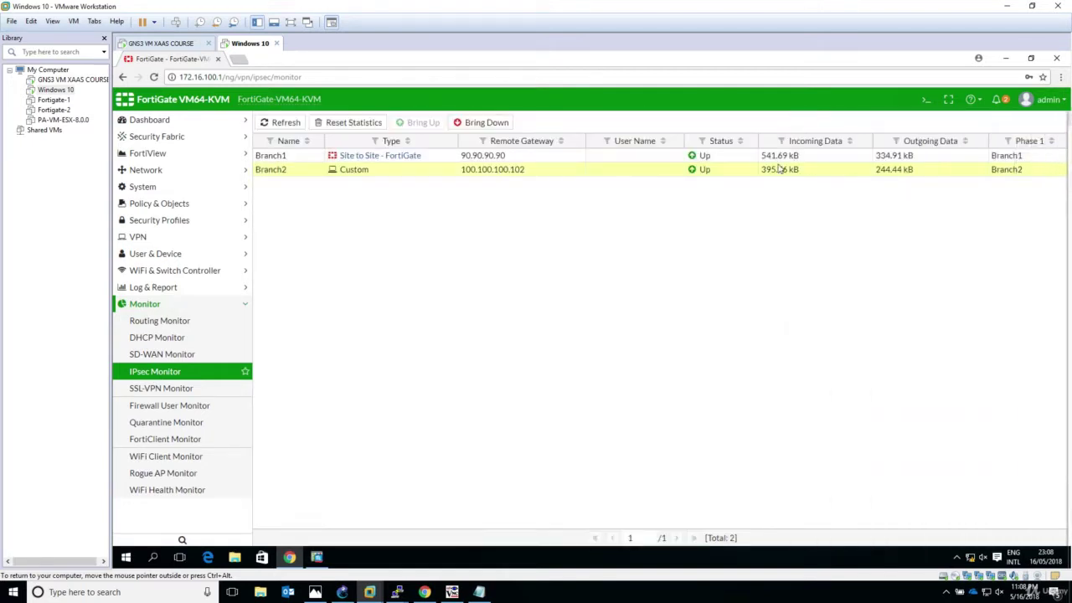
- Try three times to bring Branch2 back up; it stays Down
{"action": "right_click", "coordinate": [520, 172]}
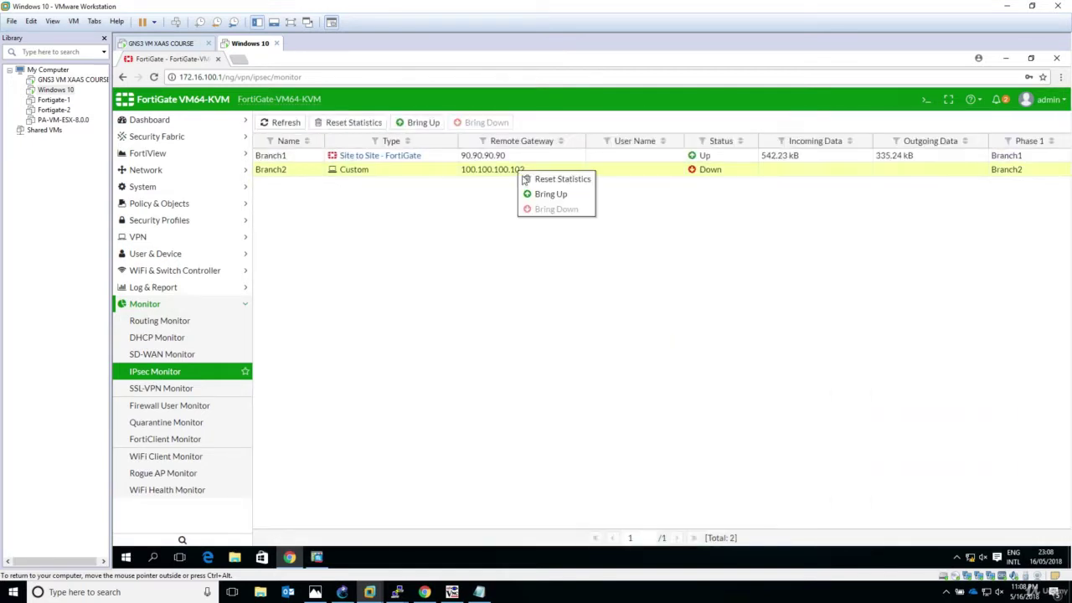
{"action": "left_click", "coordinate": [545, 195]}
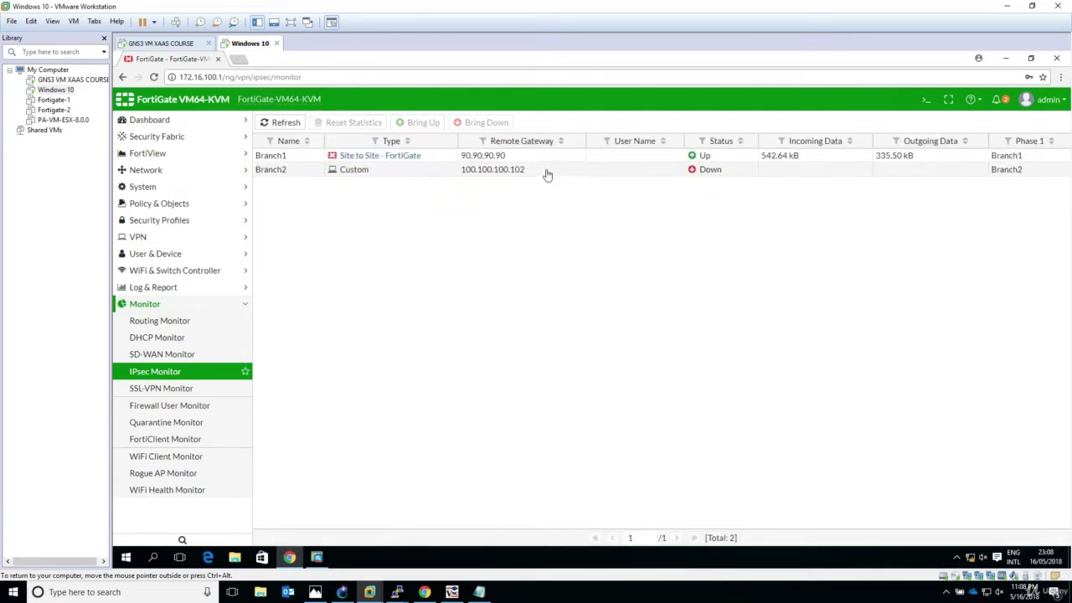
{"action": "right_click", "coordinate": [545, 172]}
{"action": "left_click", "coordinate": [567, 192]}
{"action": "right_click", "coordinate": [553, 171]}
{"action": "left_click", "coordinate": [567, 193]}
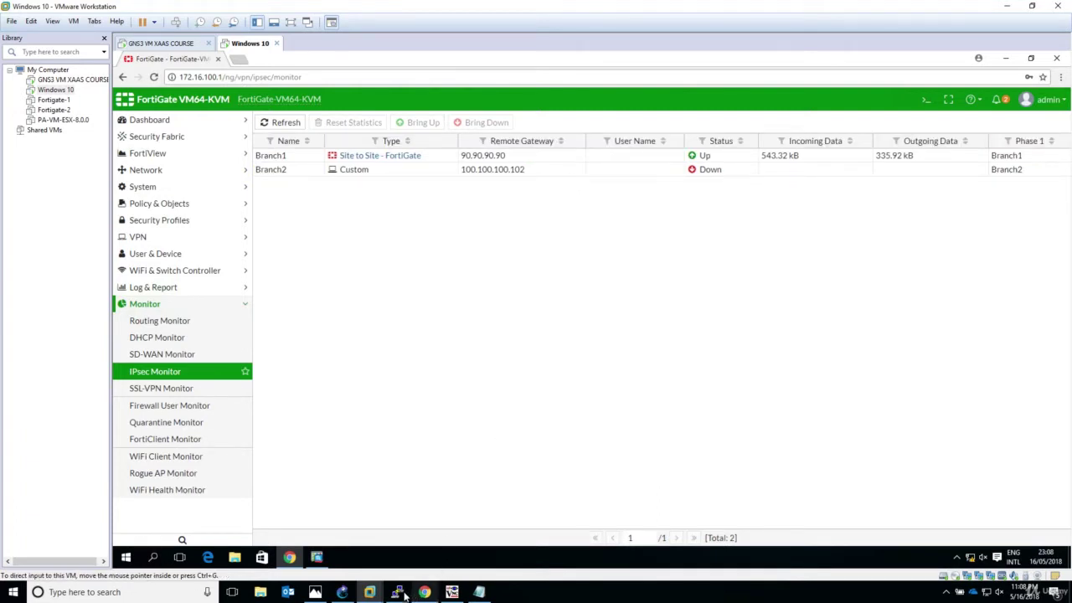
- Check VPCS-1's timing-out pings, then select the PAYLOAD-MALFORMED error text in the Notepad notes
{"action": "mouse_move", "coordinate": [399, 593]}
{"action": "left_click", "coordinate": [370, 553]}
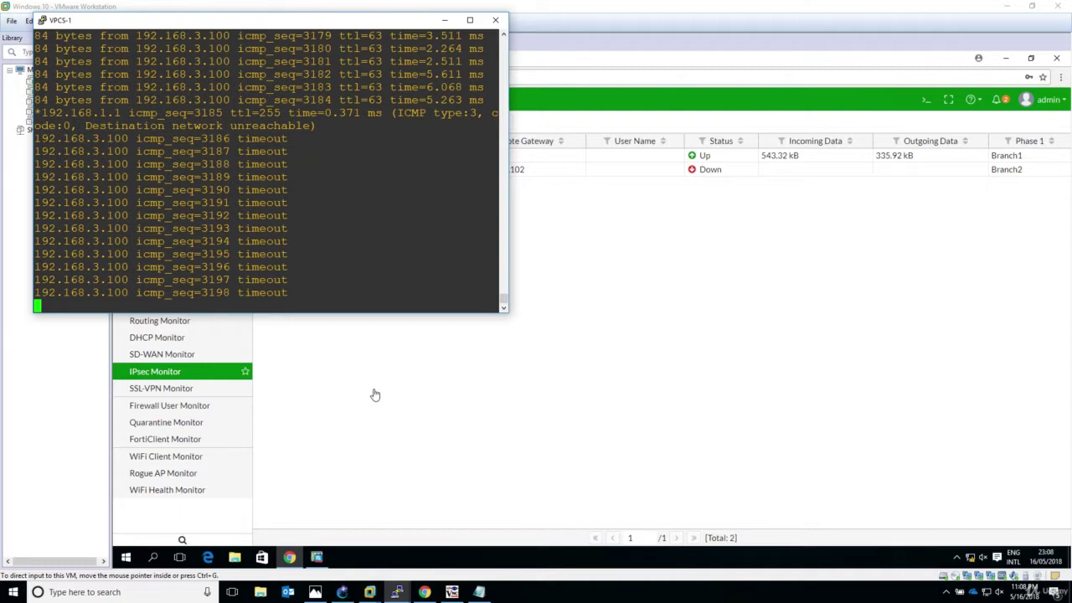
{"action": "left_click", "coordinate": [479, 592]}
{"action": "left_click_drag", "start_coordinate": [159, 267], "coordinate": [370, 287]}
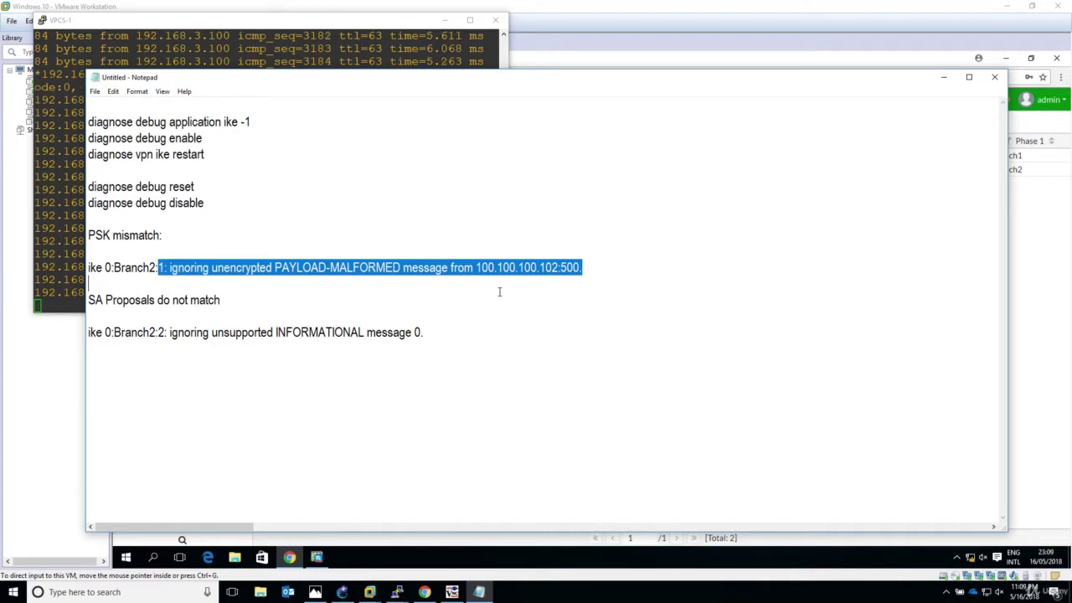
- Type 'IPsec Phase 2 Proposal Mismatch' on the empty last line, add a new line, and minimise Notepad
{"action": "left_click", "coordinate": [211, 372]}
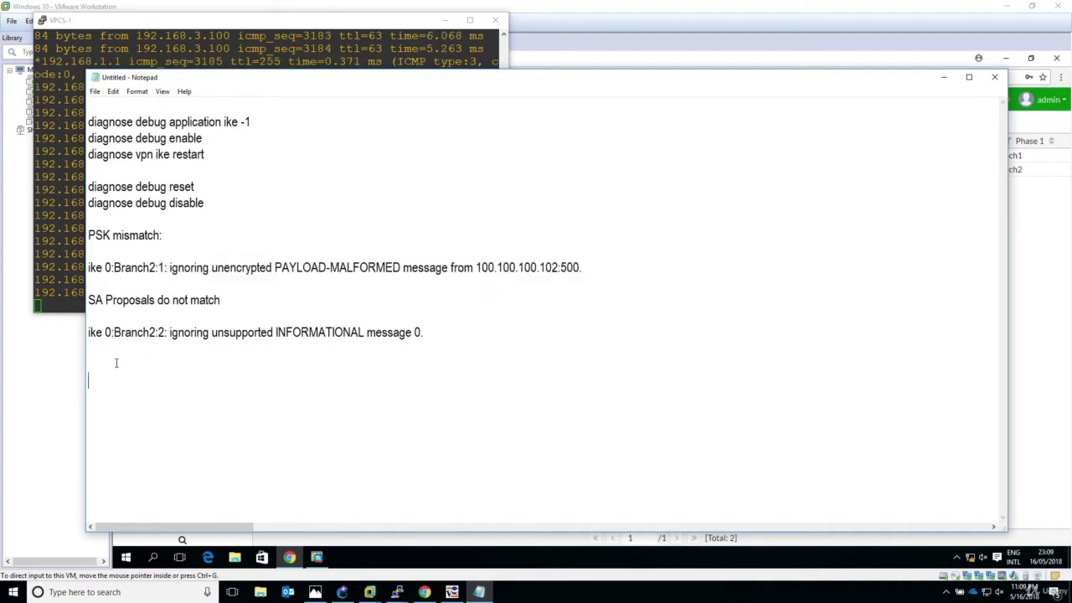
{"action": "type", "text": "IPsec "}
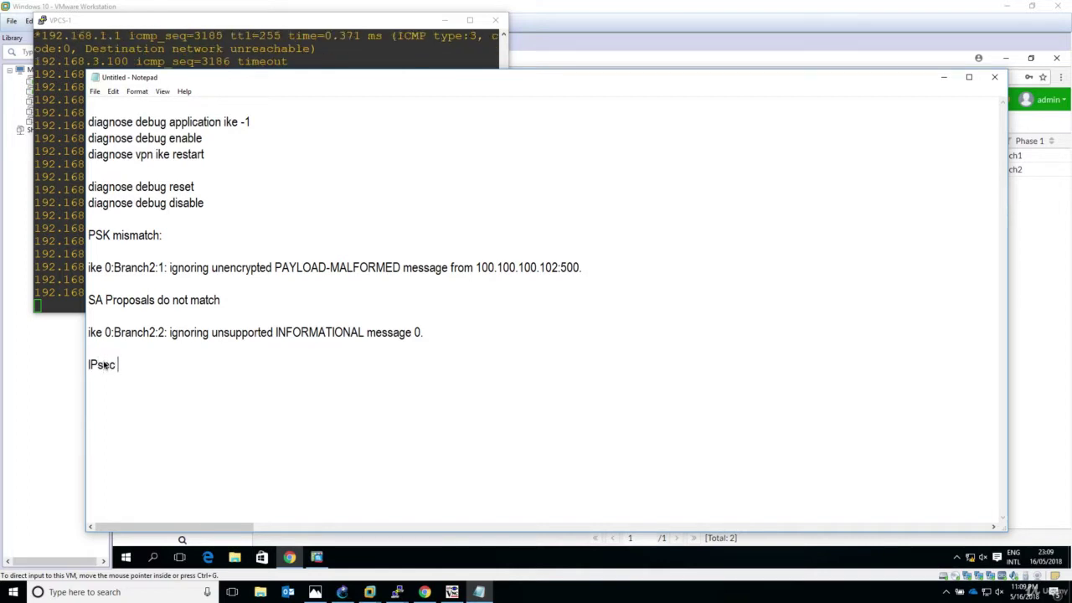
{"action": "type", "text": "Phase 2 P"}
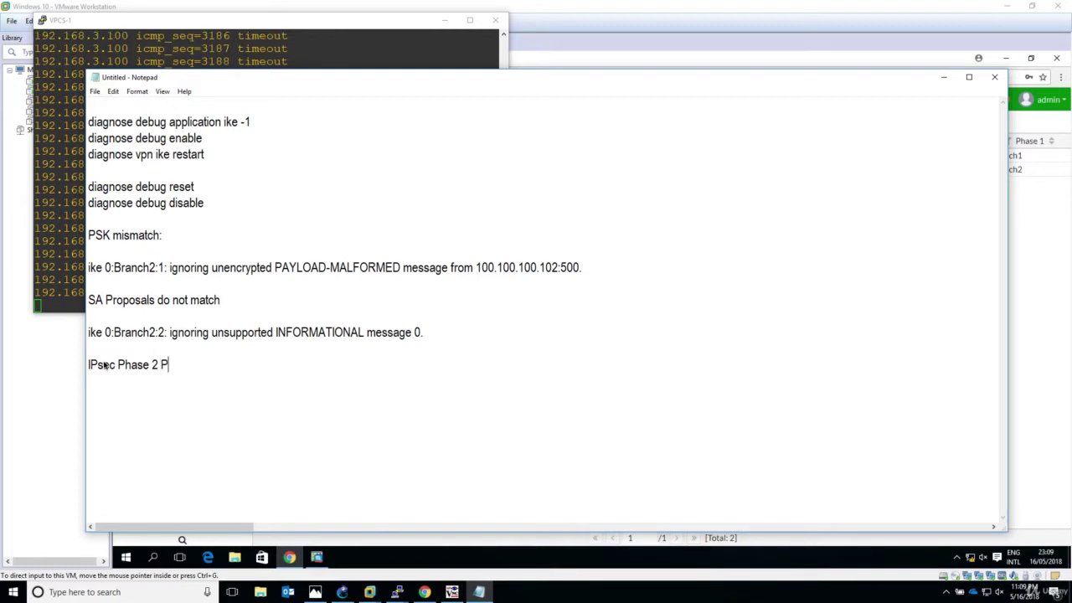
{"action": "type", "text": "roposal Mismatch"}
{"action": "key", "text": "Return"}
{"action": "key", "text": "Return"}
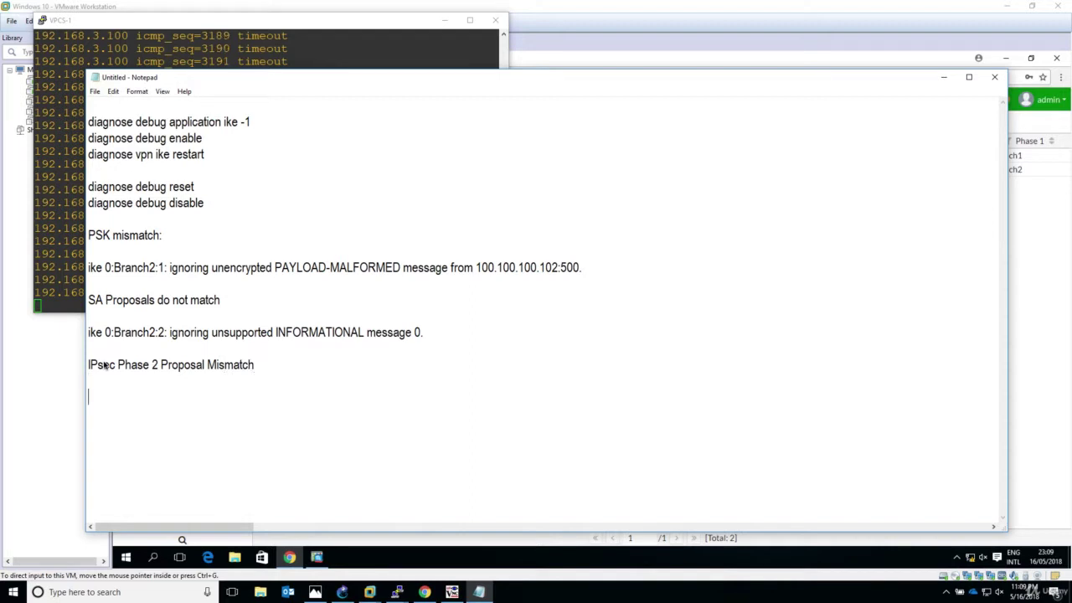
{"action": "left_click", "coordinate": [944, 79]}
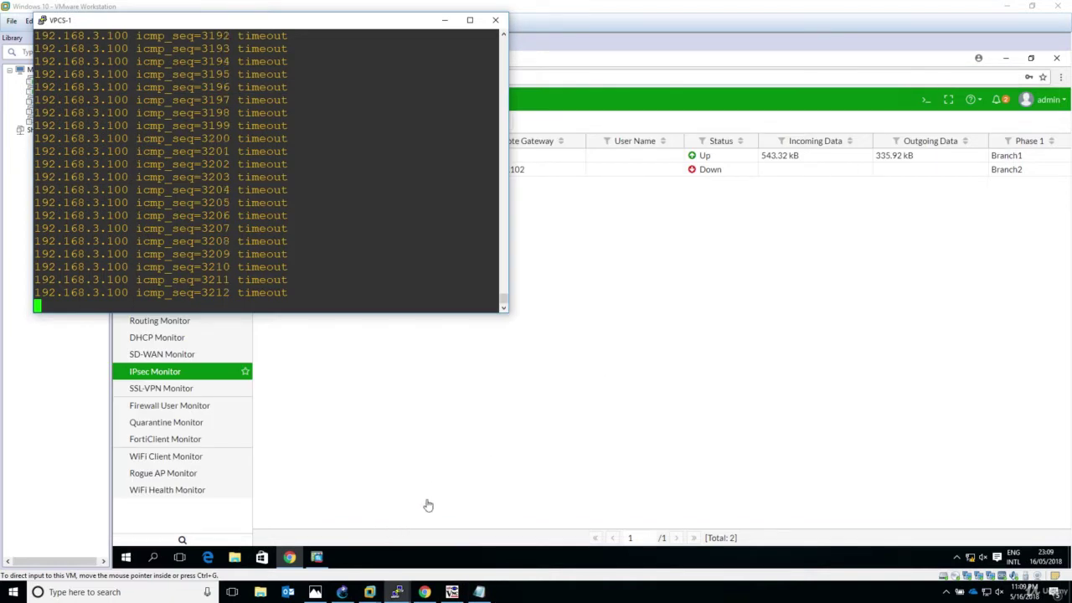
- Log in to the HQ_Fortigate PuTTY console as admin
{"action": "left_click", "coordinate": [398, 593]}
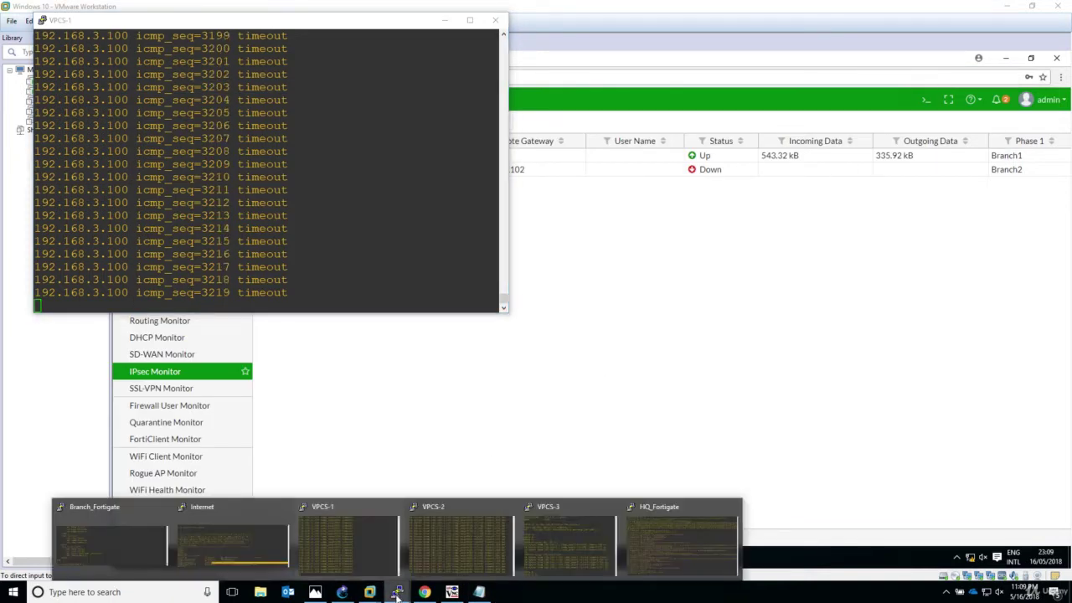
{"action": "left_click", "coordinate": [680, 543]}
{"action": "key", "text": "Return"}
{"action": "key", "text": "Return"}
{"action": "key", "text": "Return"}
{"action": "key", "text": "Return"}
{"action": "key", "text": "Return"}
{"action": "key", "text": "Return"}
{"action": "key", "text": "Return"}
{"action": "key", "text": "Return"}
{"action": "key", "text": "Return"}
{"action": "key", "text": "Return"}
{"action": "key", "text": "Return"}
{"action": "key", "text": "Return"}
{"action": "key", "text": "Return"}
{"action": "key", "text": "Return"}
{"action": "key", "text": "Return"}
{"action": "key", "text": "Return"}
{"action": "key", "text": "Return"}
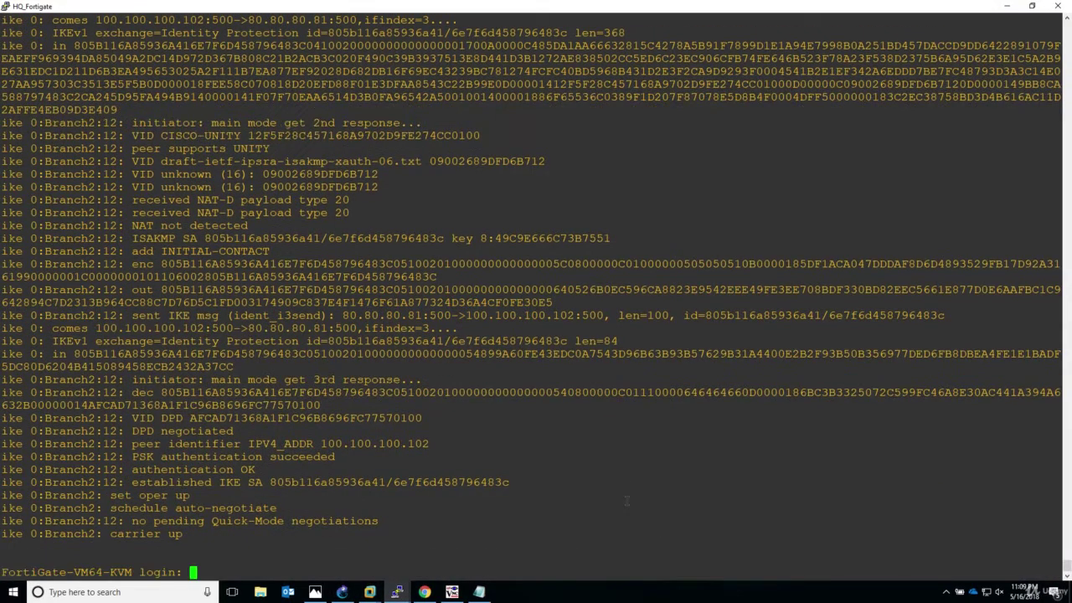
{"action": "type", "text": "admin"}
{"action": "key", "text": "Return"}
{"action": "key", "text": "Return"}
{"action": "key", "text": "Return"}
{"action": "key", "text": "Return"}
{"action": "key", "text": "Return"}
{"action": "key", "text": "Return"}
{"action": "key", "text": "Return"}
{"action": "key", "text": "Return"}
{"action": "key", "text": "Return"}
{"action": "key", "text": "Return"}
{"action": "key", "text": "Return"}
{"action": "key", "text": "Return"}
{"action": "key", "text": "Return"}
{"action": "key", "text": "Return"}
{"action": "key", "text": "Return"}
{"action": "key", "text": "Return"}
{"action": "key", "text": "Return"}
{"action": "key", "text": "Return"}
{"action": "key", "text": "Return"}
{"action": "key", "text": "Return"}
{"action": "key", "text": "Return"}
{"action": "key", "text": "Return"}
{"action": "key", "text": "Return"}
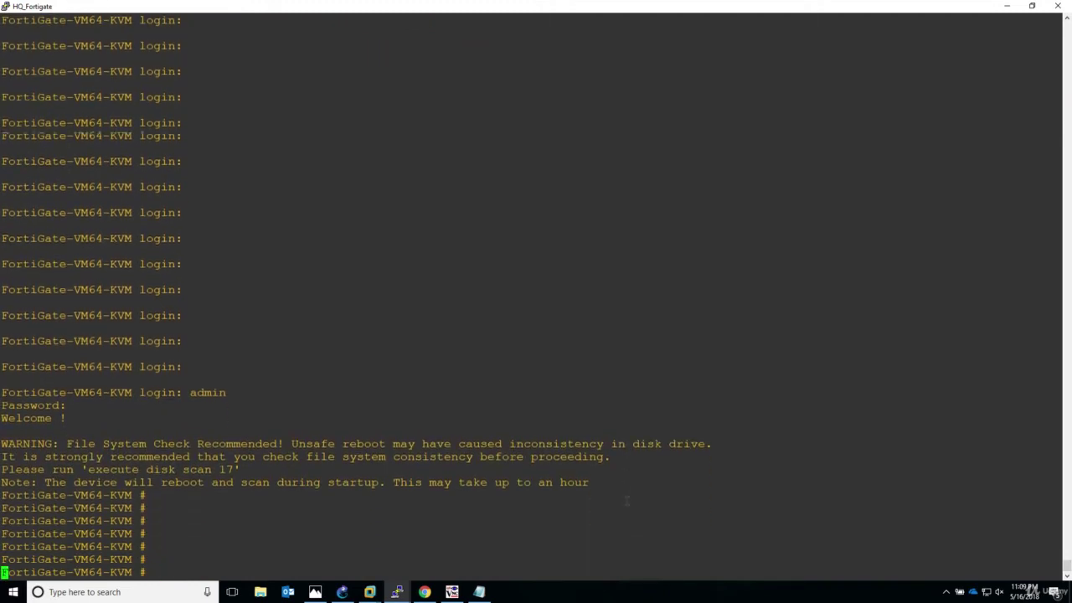
{"action": "key", "text": "Return"}
{"action": "key", "text": "Return"}
{"action": "key", "text": "Return"}
{"action": "key", "text": "Return"}
{"action": "key", "text": "Return"}
{"action": "key", "text": "Return"}
{"action": "key", "text": "Return"}
{"action": "key", "text": "Return"}
{"action": "key", "text": "Return"}
{"action": "key", "text": "Return"}
{"action": "key", "text": "Return"}
{"action": "key", "text": "Return"}
{"action": "key", "text": "Return"}
{"action": "key", "text": "Return"}
{"action": "key", "text": "Return"}
{"action": "key", "text": "Return"}
{"action": "key", "text": "Return"}
{"action": "key", "text": "Return"}
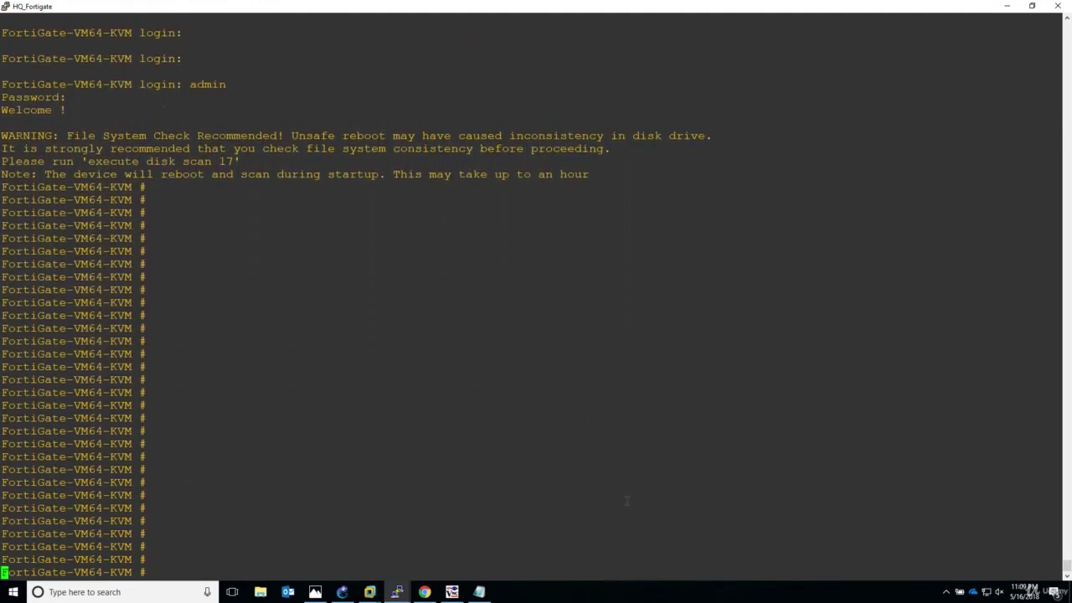
- Copy the three diagnose debug commands from Notepad and paste them into the HQ_Fortigate console
{"action": "left_click", "coordinate": [478, 592]}
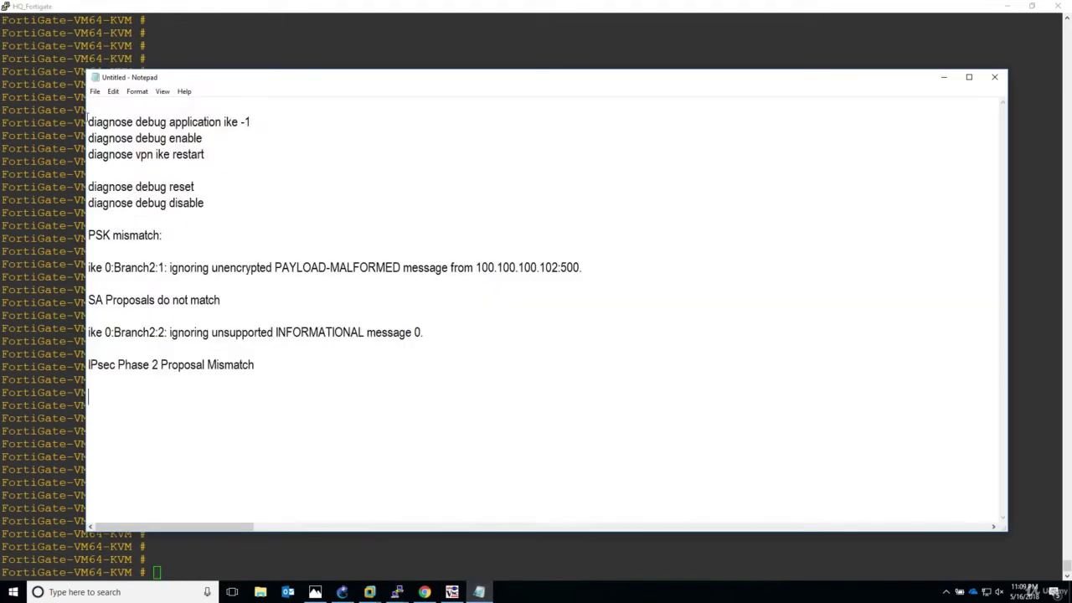
{"action": "left_click_drag", "start_coordinate": [89, 122], "coordinate": [268, 149]}
{"action": "right_click", "coordinate": [195, 144]}
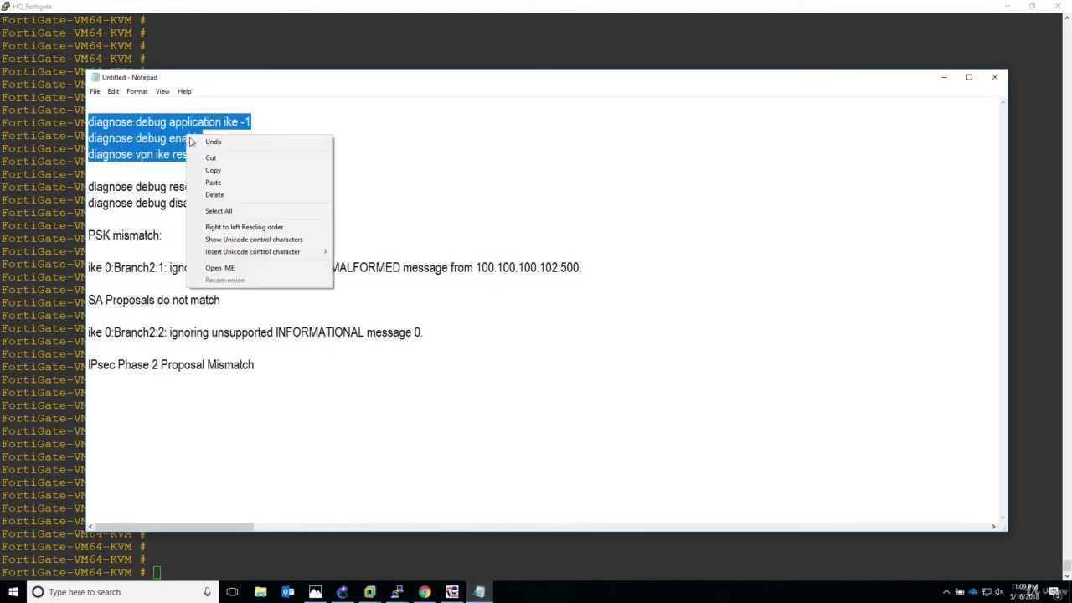
{"action": "left_click", "coordinate": [214, 170]}
{"action": "key", "text": "alt+Tab"}
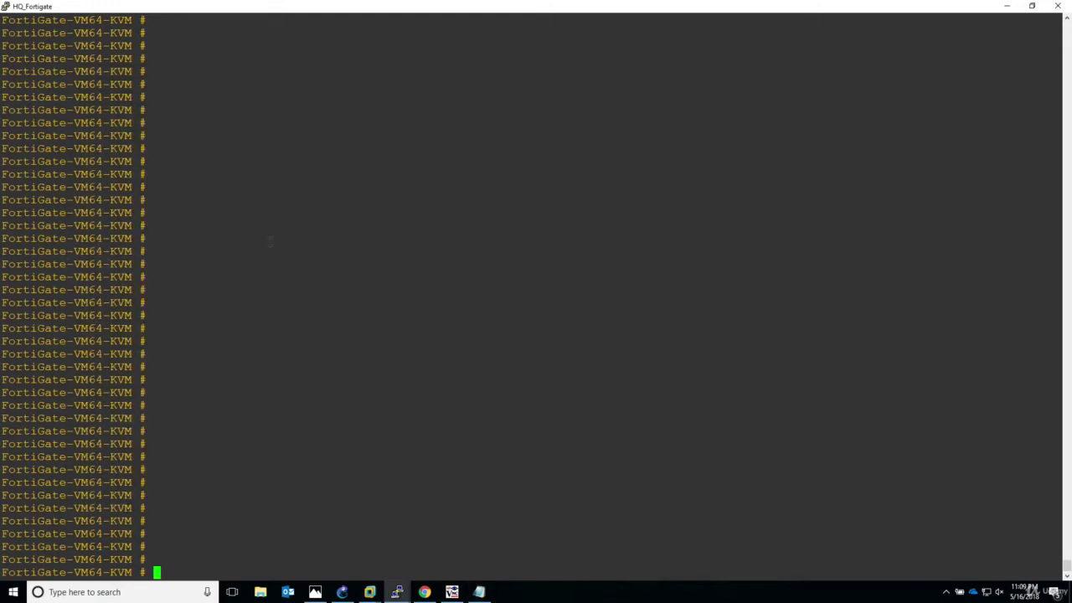
{"action": "key", "text": "shift+Insert"}
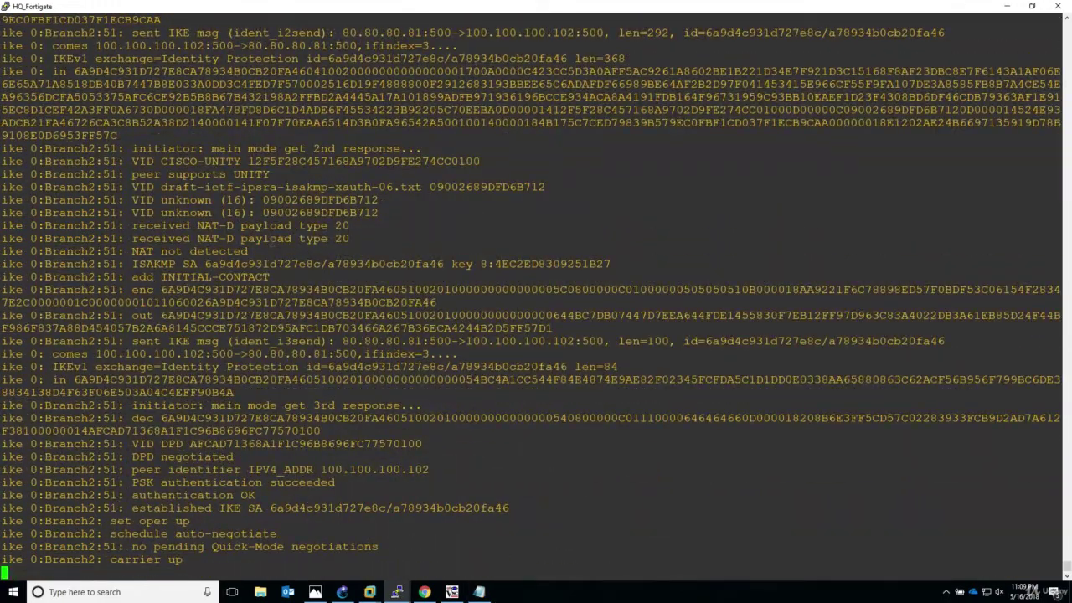
- Add blank prompts to separate the Branch2 IKE debug output
{"action": "key", "text": "Return"}
{"action": "key", "text": "Return"}
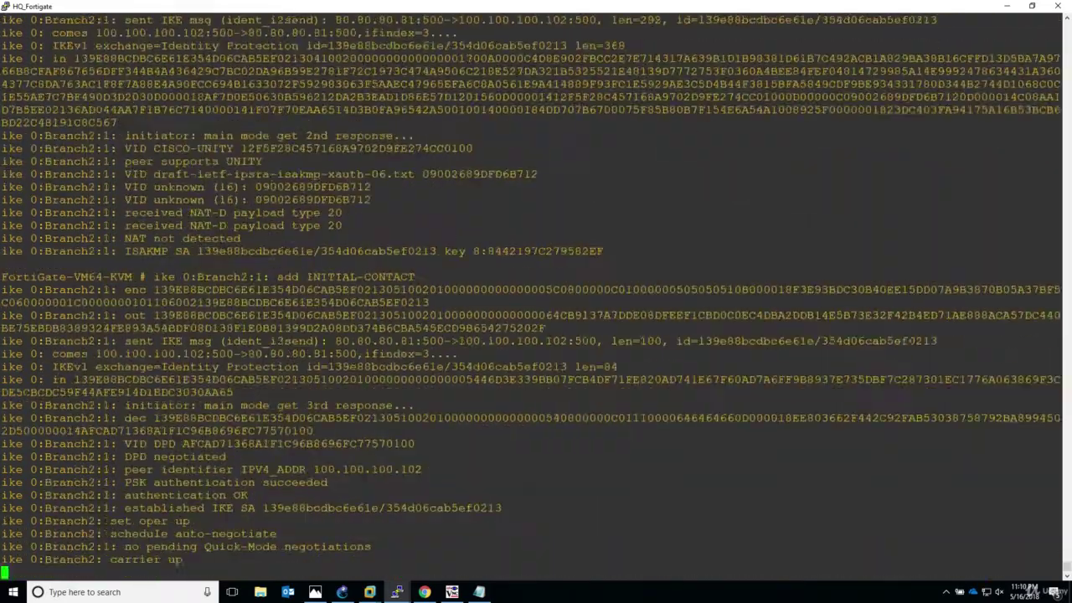
{"action": "key", "text": "Return"}
{"action": "key", "text": "Return"}
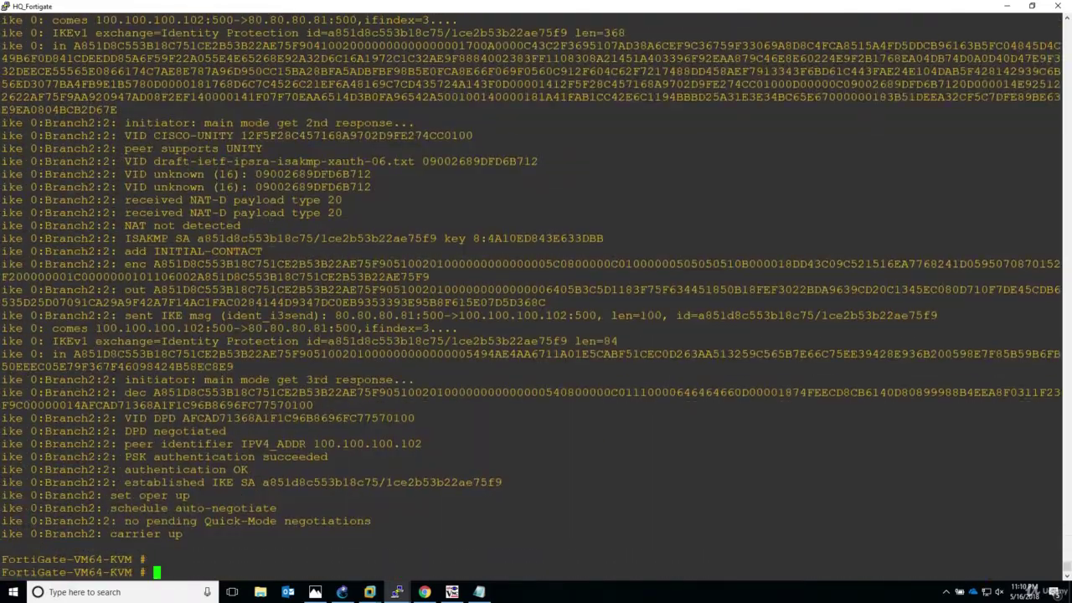
{"action": "key", "text": "Return"}
{"action": "key", "text": "Return"}
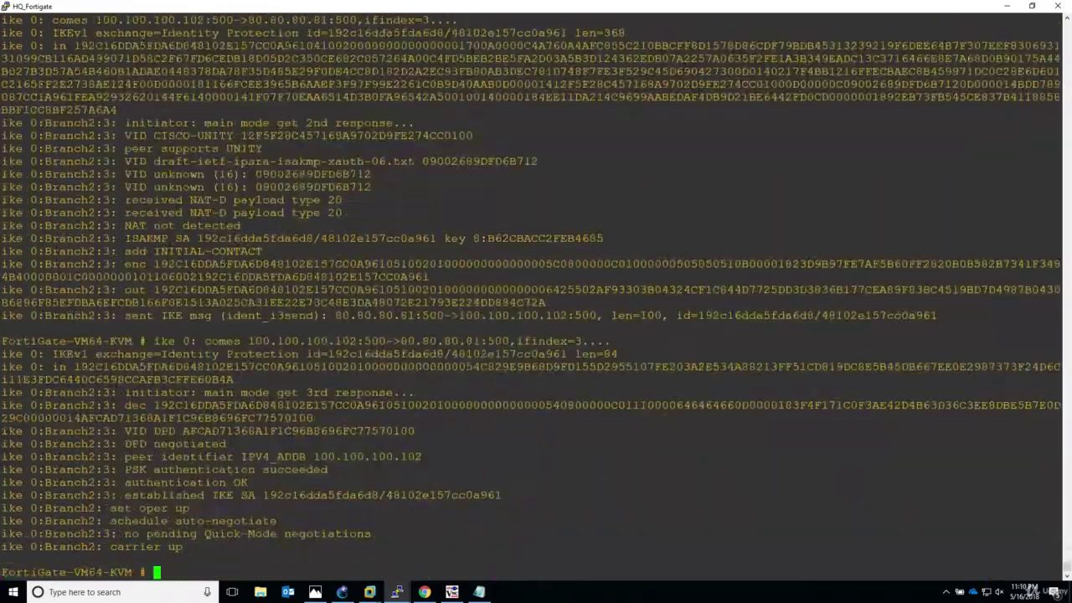
{"action": "key", "text": "Return"}
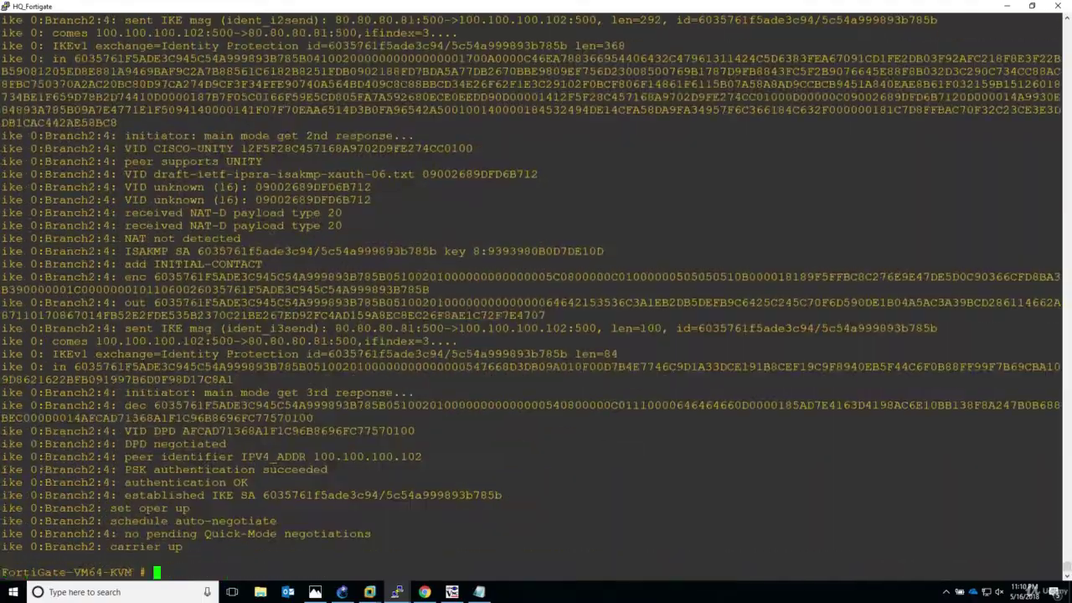
{"action": "key", "text": "Return"}
{"action": "key", "text": "Return"}
{"action": "key", "text": "Return"}
{"action": "key", "text": "Return"}
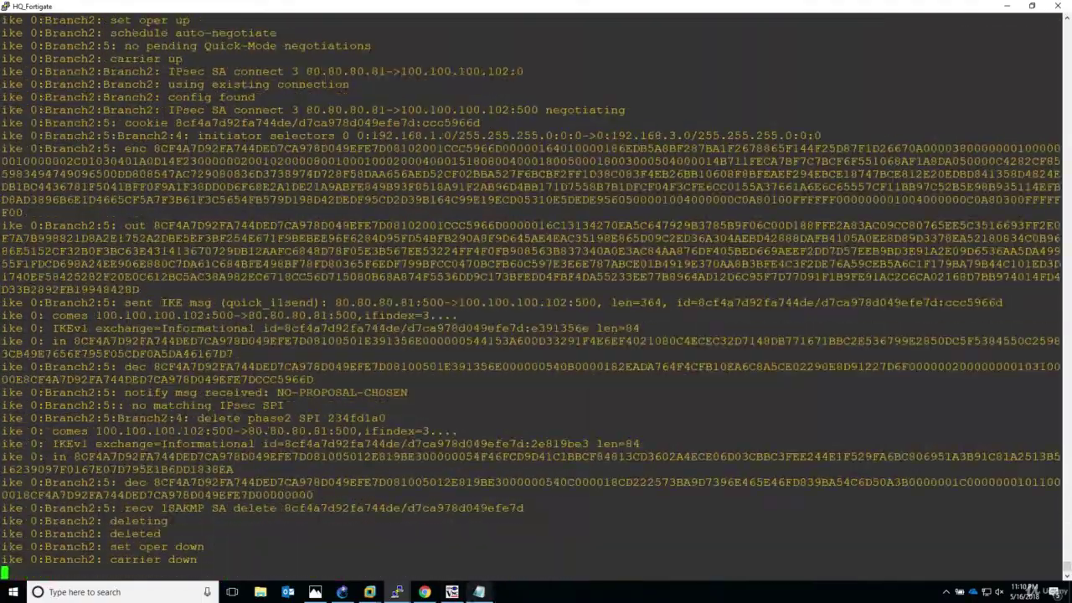
- Copy 'diagnose debug reset' and 'diagnose debug disable' from Notepad and run them in the console
{"action": "left_click", "coordinate": [478, 592]}
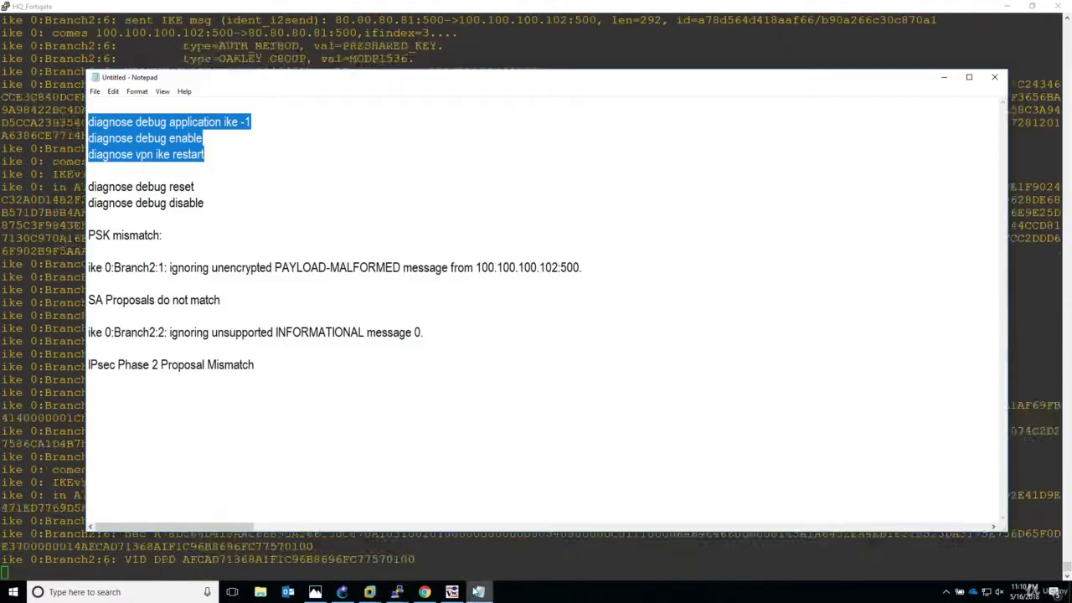
{"action": "left_click_drag", "start_coordinate": [204, 203], "coordinate": [251, 214]}
{"action": "right_click", "coordinate": [210, 205]}
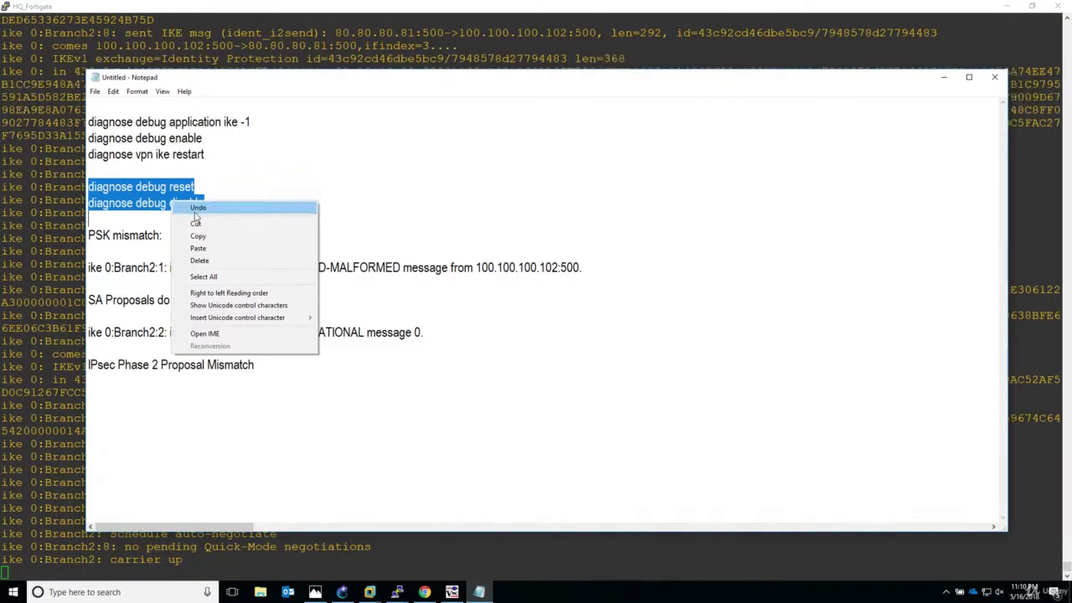
{"action": "left_click", "coordinate": [232, 234]}
{"action": "key", "text": "alt+Tab"}
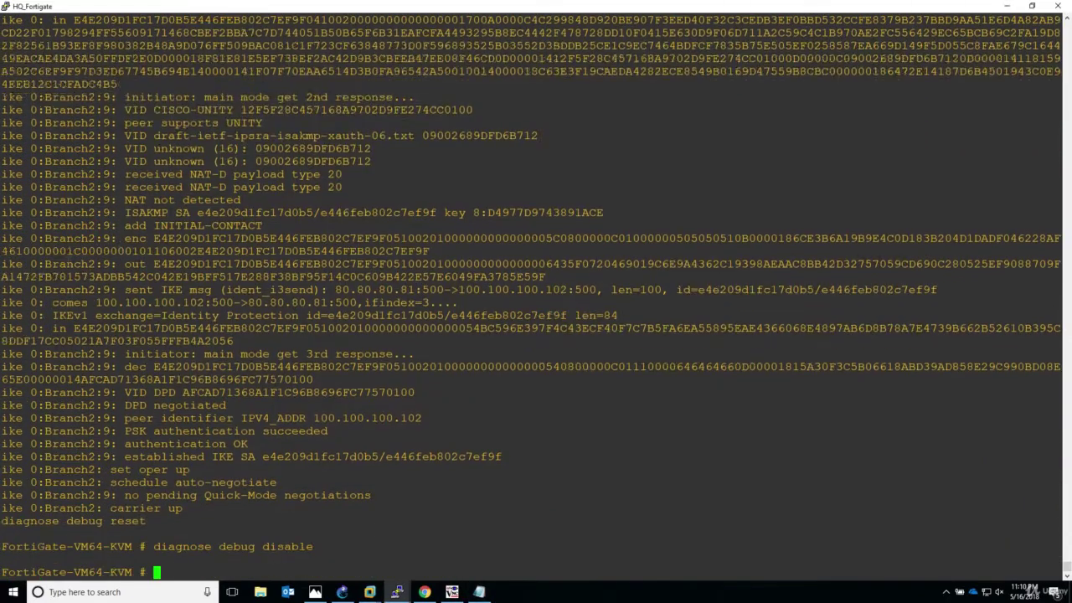
{"action": "key", "text": "Return"}
{"action": "key", "text": "Return"}
{"action": "key", "text": "Return"}
{"action": "key", "text": "Return"}
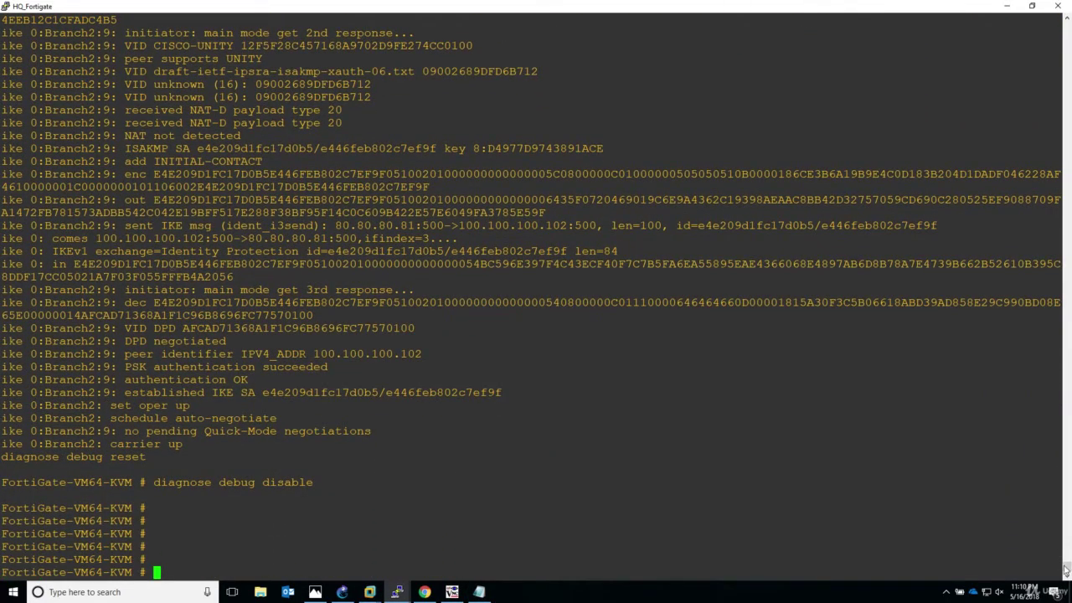
- Scroll back through the PuTTY history and select the output from the 'diagnose vpn ike restart' line downward
{"action": "left_click_drag", "start_coordinate": [1066, 570], "coordinate": [1066, 521]}
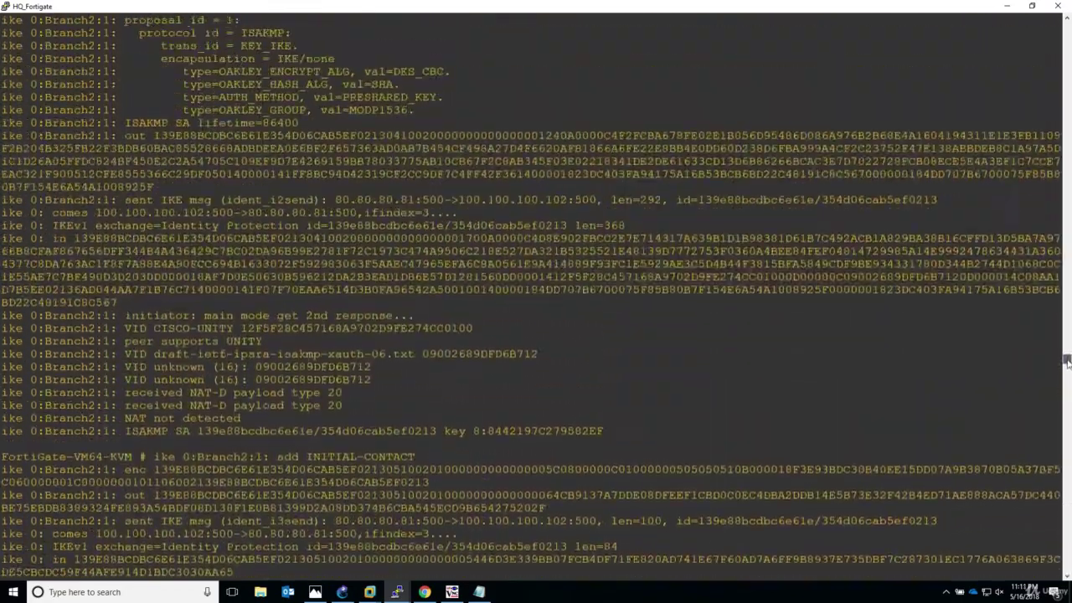
{"action": "left_click_drag", "start_coordinate": [1066, 360], "coordinate": [1066, 285]}
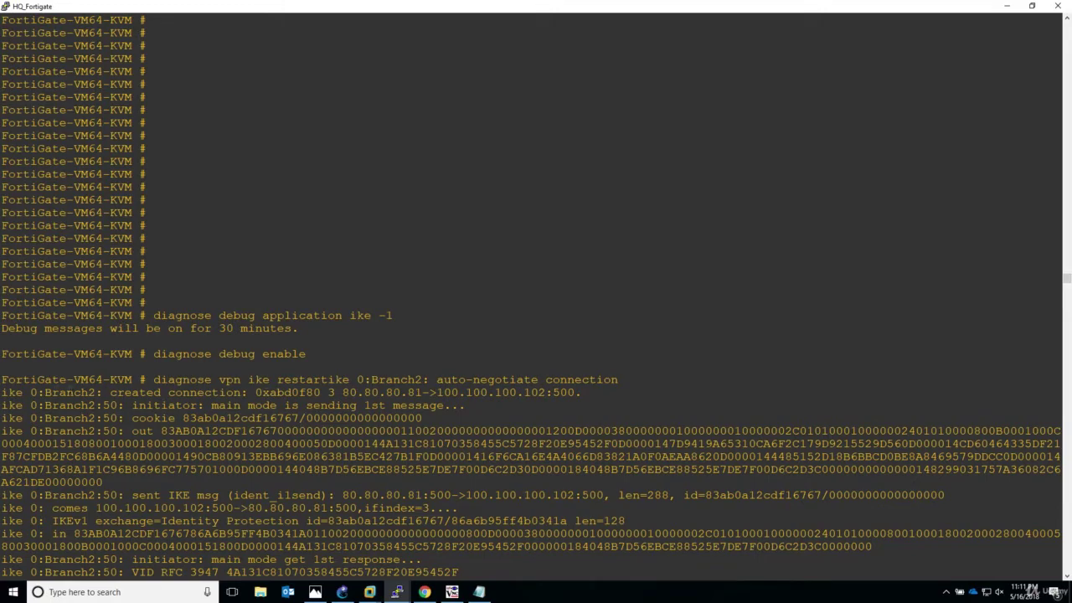
{"action": "left_click_drag", "start_coordinate": [2, 380], "coordinate": [1060, 578]}
- Finish selecting the restart output, log back in as admin, and rerun the three diagnose debug commands
{"action": "left_click_drag", "start_coordinate": [624, 598], "coordinate": [692, 601]}
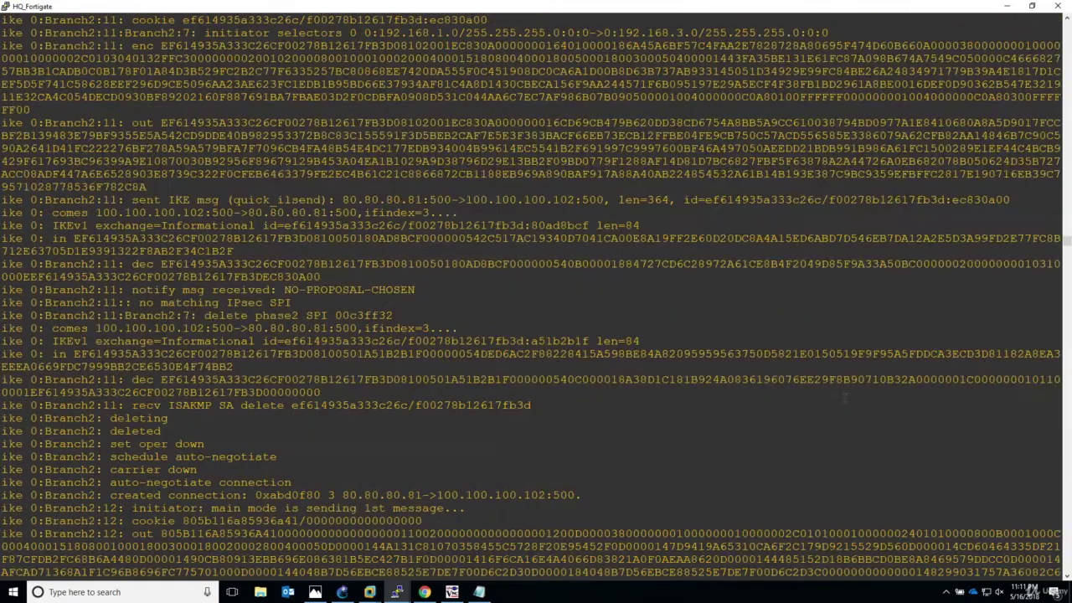
{"action": "key", "text": "Return"}
{"action": "key", "text": "Return"}
{"action": "key", "text": "Return"}
{"action": "key", "text": "Return"}
{"action": "key", "text": "Return"}
{"action": "key", "text": "Return"}
{"action": "key", "text": "Return"}
{"action": "key", "text": "Return"}
{"action": "key", "text": "Return"}
{"action": "key", "text": "Return"}
{"action": "key", "text": "Return"}
{"action": "key", "text": "Return"}
{"action": "key", "text": "Return"}
{"action": "key", "text": "Return"}
{"action": "key", "text": "Return"}
{"action": "key", "text": "Return"}
{"action": "type", "text": "admin"}
{"action": "key", "text": "Return"}
{"action": "key", "text": "Return"}
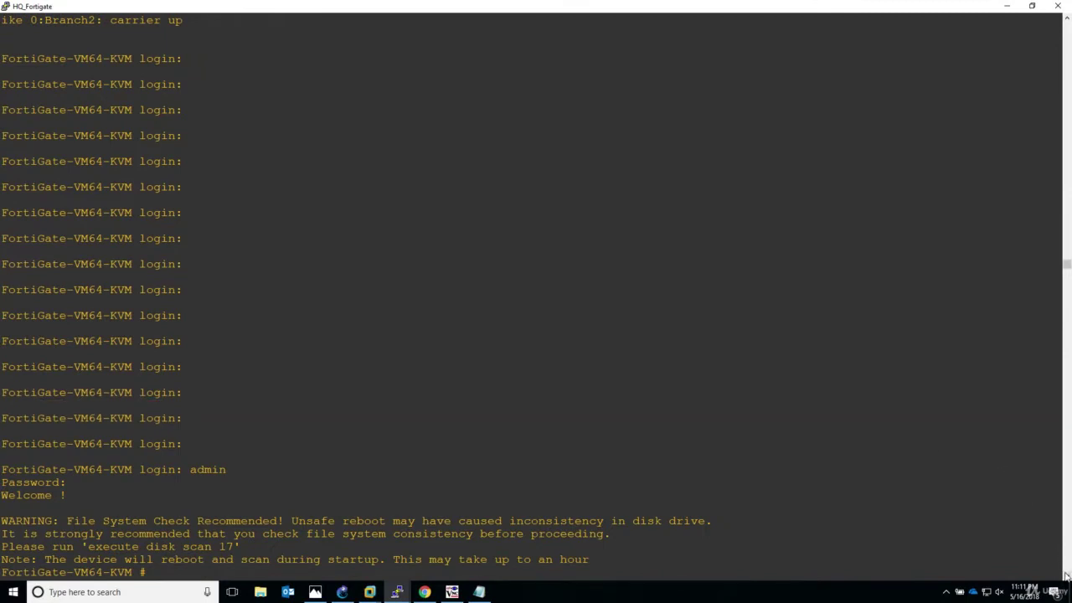
{"action": "key", "text": "Return"}
{"action": "key", "text": "Return"}
{"action": "key", "text": "Return"}
{"action": "key", "text": "Return"}
{"action": "key", "text": "Return"}
{"action": "key", "text": "Return"}
{"action": "key", "text": "Return"}
{"action": "key", "text": "Return"}
{"action": "key", "text": "Return"}
{"action": "key", "text": "Return"}
{"action": "key", "text": "Return"}
{"action": "key", "text": "Return"}
{"action": "key", "text": "Return"}
{"action": "key", "text": "Return"}
{"action": "key", "text": "Return"}
{"action": "key", "text": "Return"}
{"action": "key", "text": "Return"}
{"action": "key", "text": "Return"}
{"action": "key", "text": "Return"}
{"action": "key", "text": "Return"}
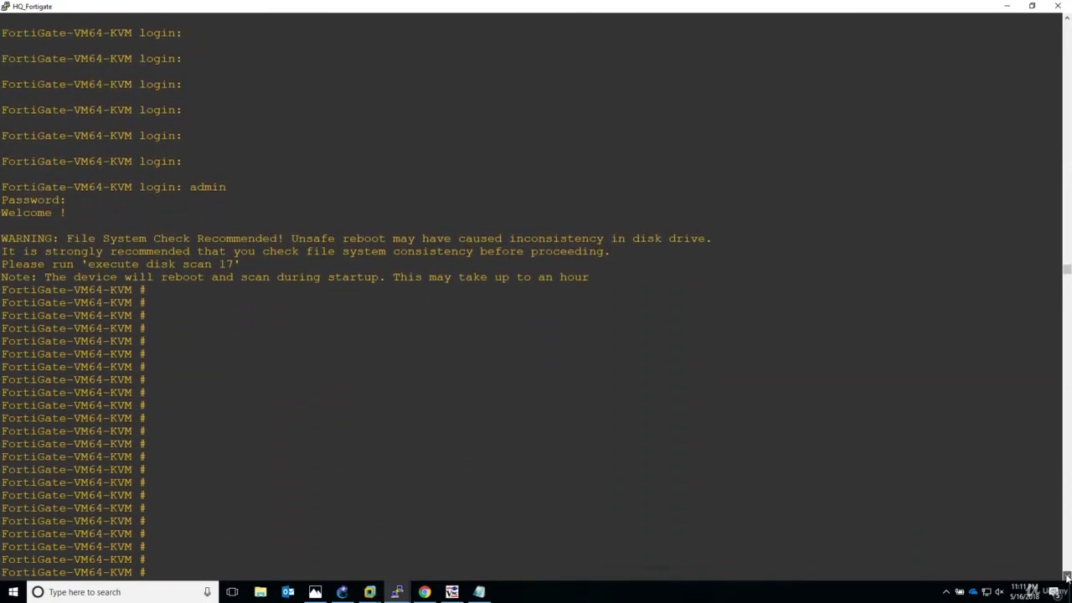
{"action": "key", "text": "Return"}
{"action": "key", "text": "Return"}
{"action": "key", "text": "Return"}
{"action": "key", "text": "Return"}
{"action": "key", "text": "Return"}
{"action": "key", "text": "Return"}
{"action": "key", "text": "Return"}
{"action": "key", "text": "Return"}
{"action": "key", "text": "Return"}
{"action": "key", "text": "Return"}
{"action": "key", "text": "Return"}
{"action": "key", "text": "Return"}
{"action": "key", "text": "Return"}
{"action": "key", "text": "Return"}
{"action": "key", "text": "Return"}
{"action": "key", "text": "Return"}
{"action": "key", "text": "shift+Insert"}
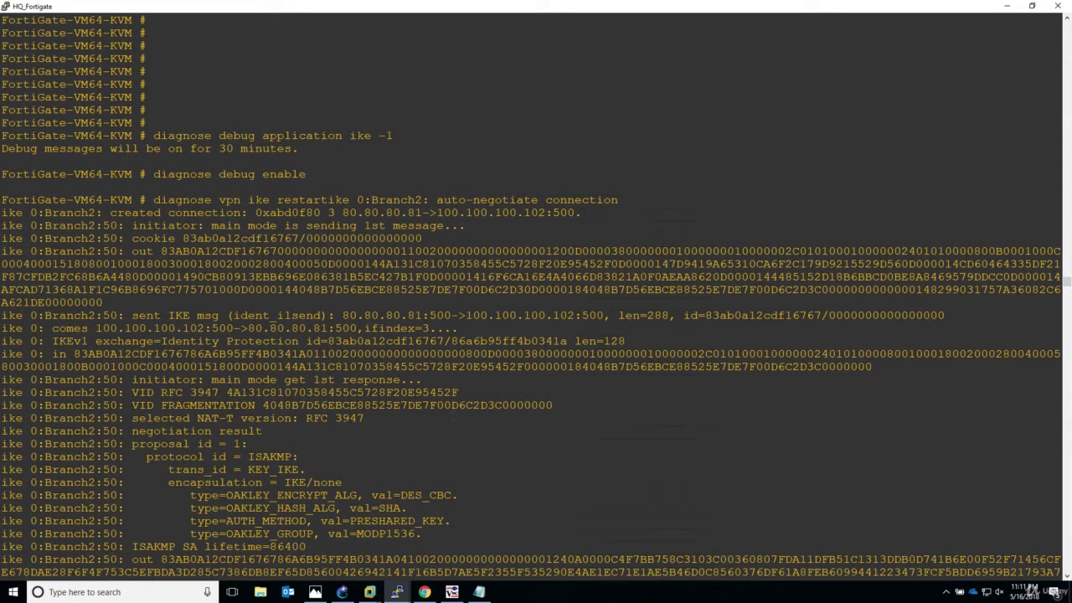
- Highlight the main mode response, proposal result, PSK success and IKE SA established lines for Branch2
{"action": "left_click_drag", "start_coordinate": [88, 379], "coordinate": [284, 391]}
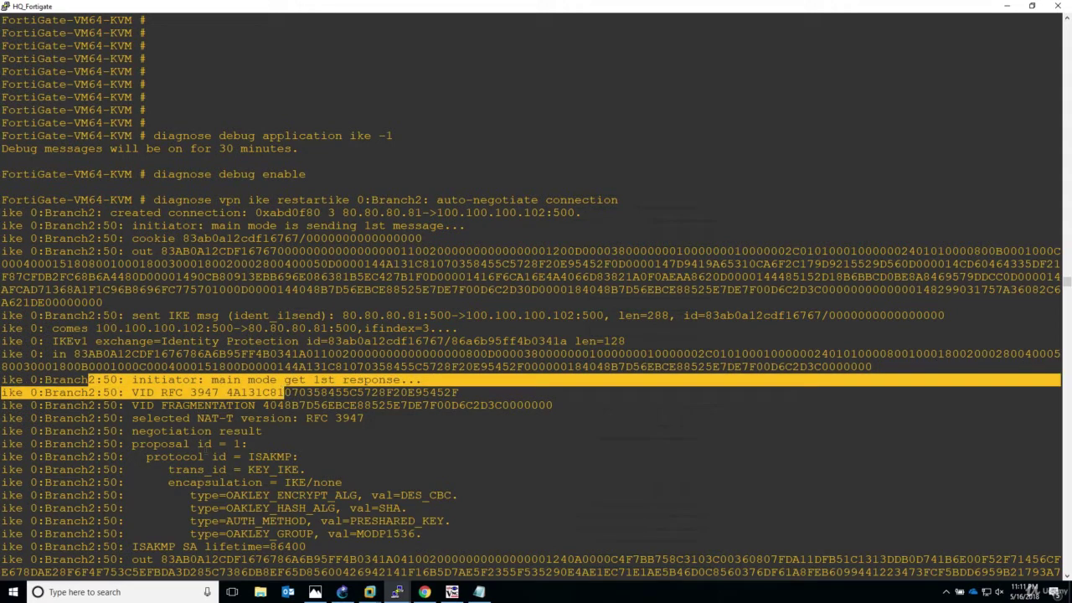
{"action": "left_click_drag", "start_coordinate": [167, 431], "coordinate": [256, 445]}
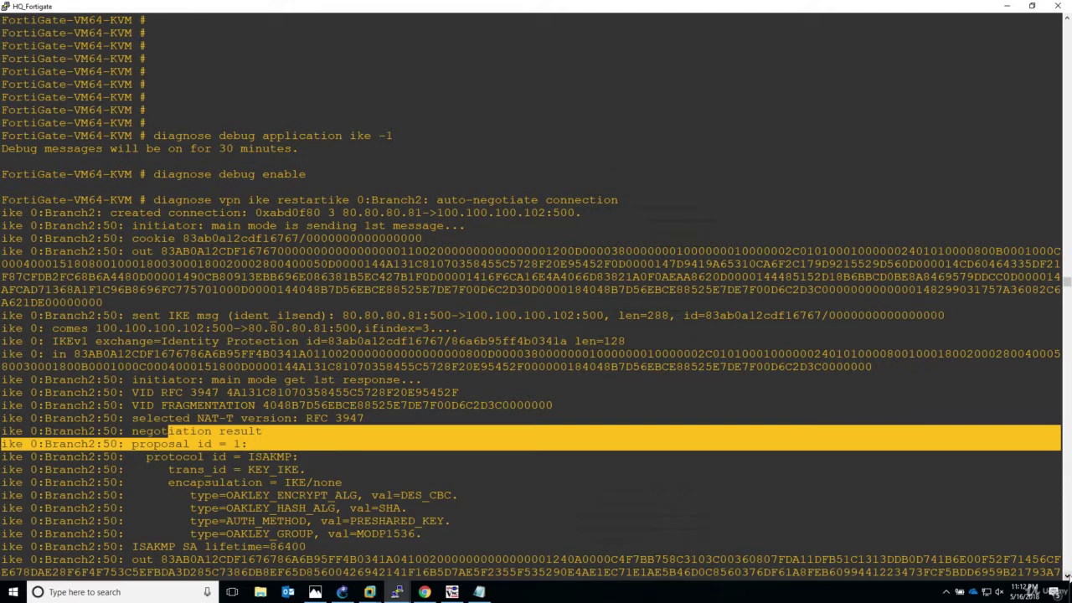
{"action": "left_click", "coordinate": [1067, 577]}
{"action": "left_click", "coordinate": [1067, 577]}
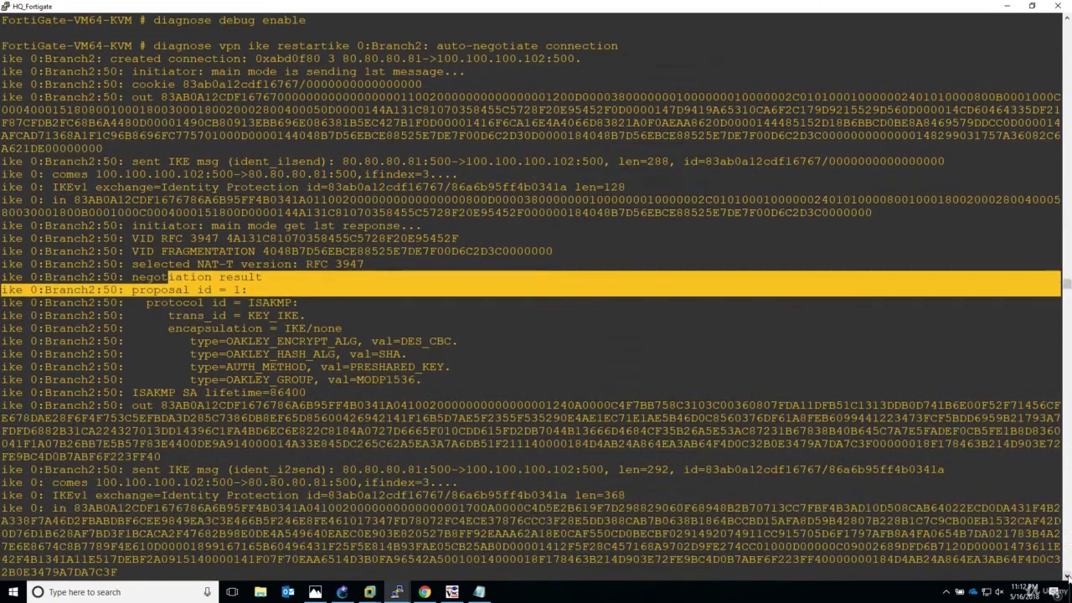
{"action": "left_click", "coordinate": [1067, 577]}
{"action": "left_click", "coordinate": [1067, 577]}
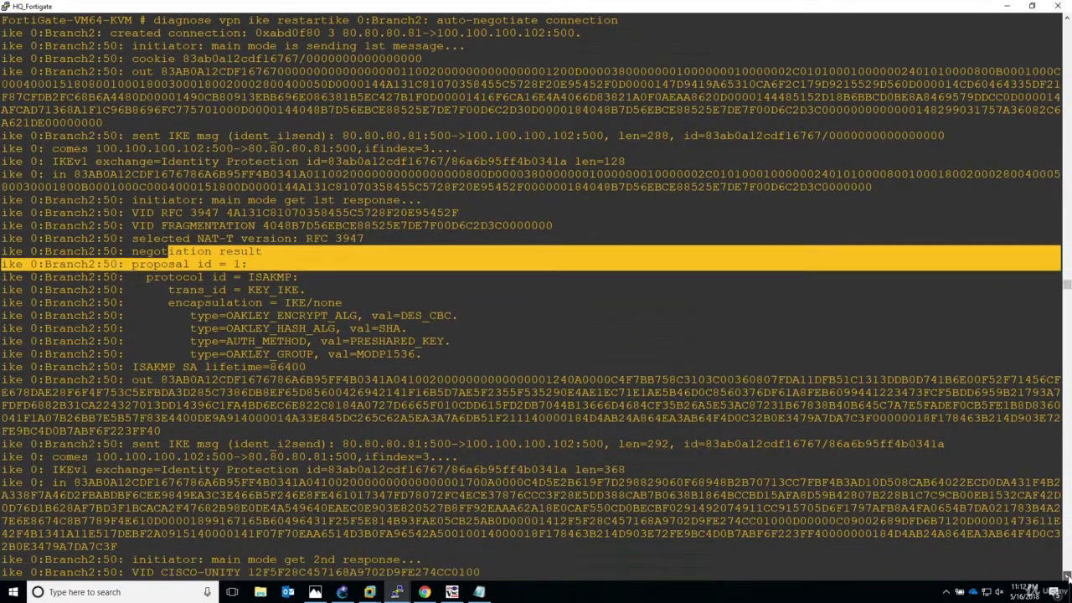
{"action": "left_click", "coordinate": [1067, 577]}
{"action": "left_click", "coordinate": [1067, 577]}
{"action": "left_click", "coordinate": [1066, 577]}
{"action": "left_click_drag", "start_coordinate": [1067, 577], "coordinate": [1067, 577]}
{"action": "left_click_drag", "start_coordinate": [126, 457], "coordinate": [510, 483]}
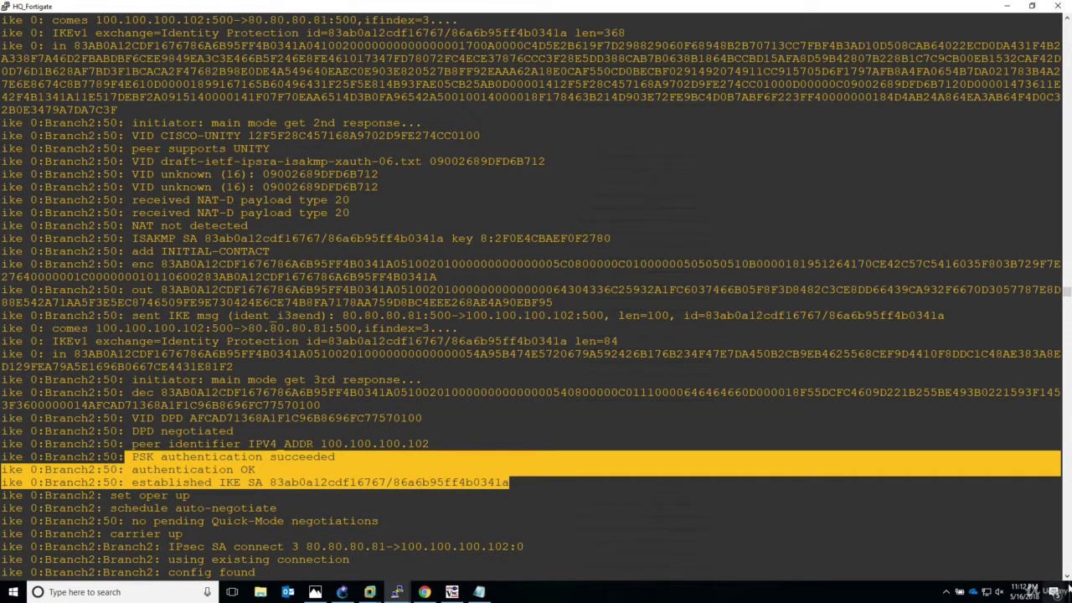
- Highlight the IPsec SA connect and negotiating lines toward 100.100.100.102
{"action": "scroll", "coordinate": [1066, 577], "scroll_direction": "down", "scroll_amount": 3}
{"action": "scroll", "coordinate": [1067, 577], "scroll_direction": "down", "scroll_amount": 1}
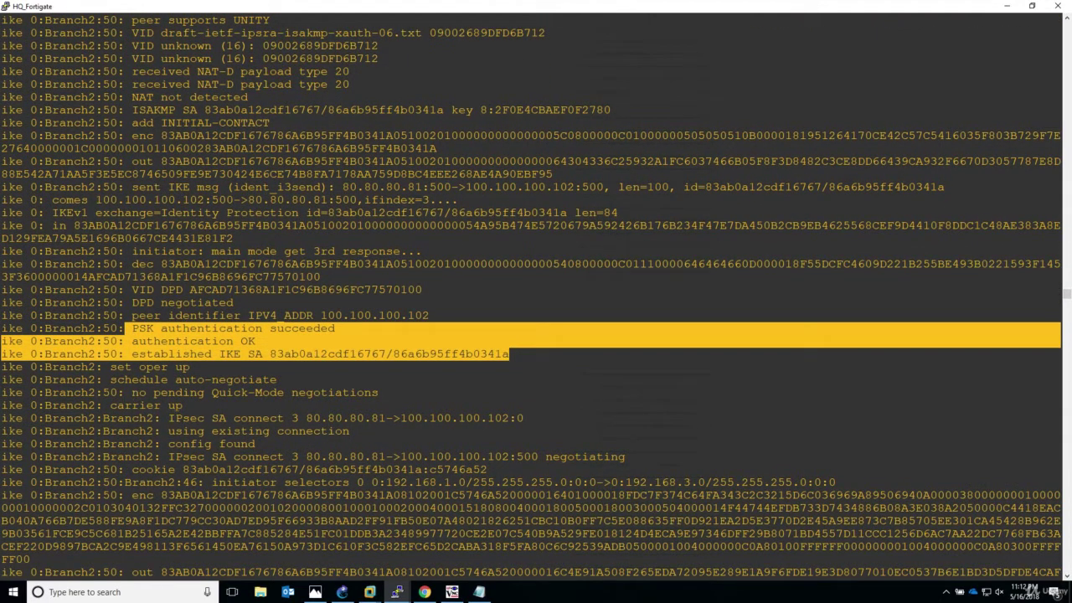
{"action": "left_click_drag", "start_coordinate": [168, 418], "coordinate": [530, 418]}
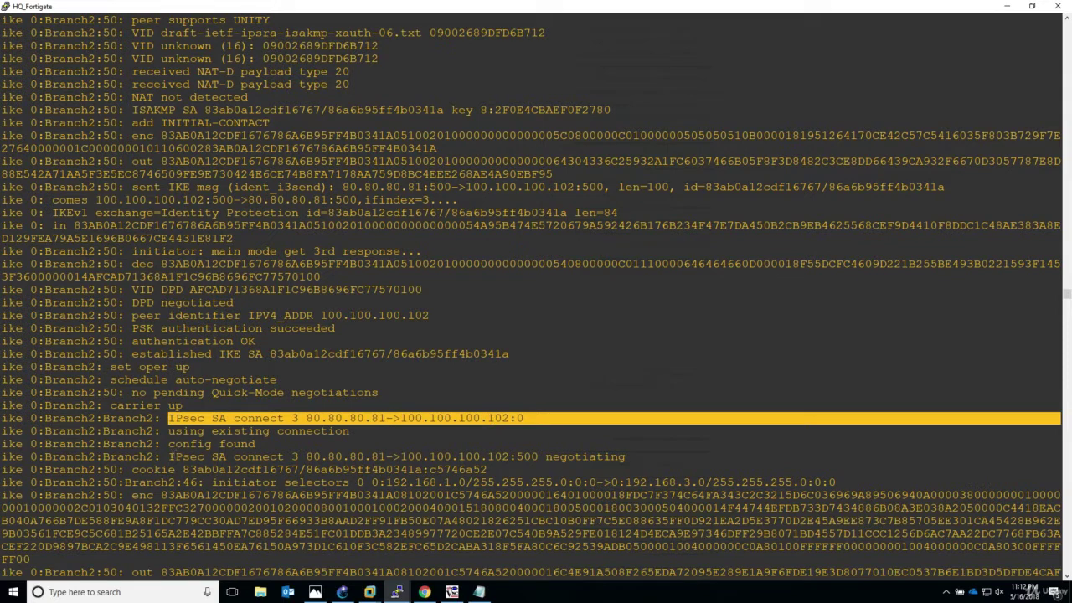
{"action": "left_click_drag", "start_coordinate": [170, 457], "coordinate": [628, 457]}
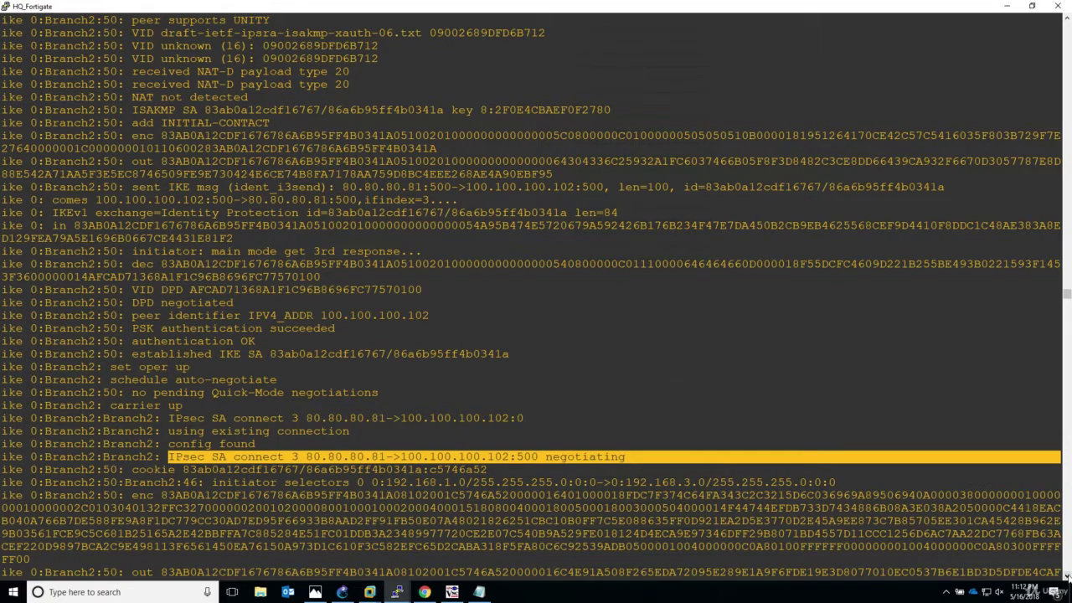
- Scroll to Branch2's phase 2 reply and copy the 'notify msg received: NO-PROPOSAL-CHOSEN' line
{"action": "left_click", "coordinate": [1067, 577]}
{"action": "scroll", "coordinate": [1067, 577], "scroll_direction": "down", "scroll_amount": 3}
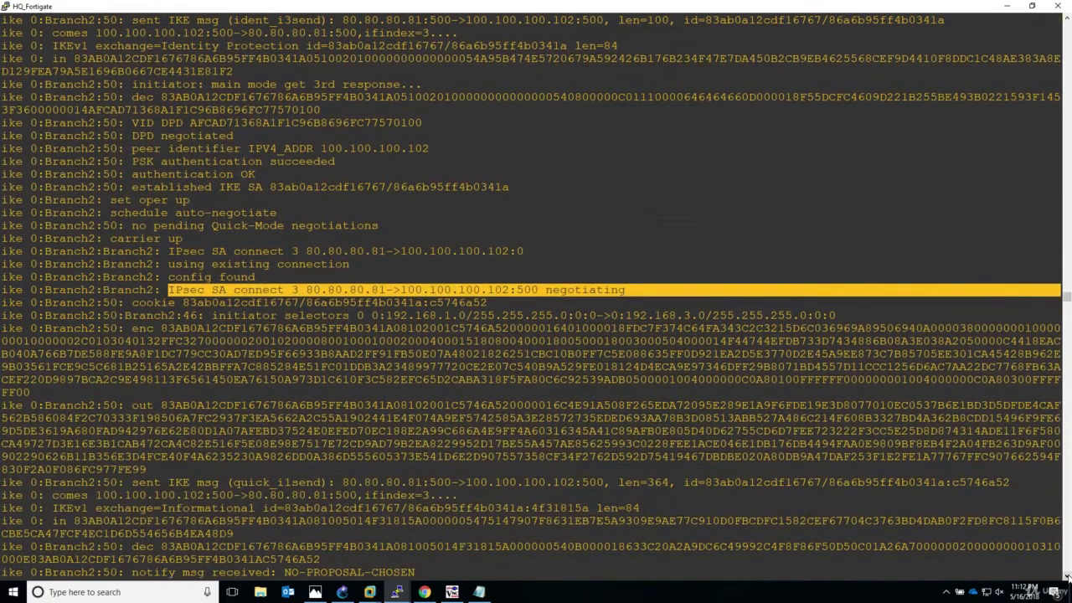
{"action": "left_click", "coordinate": [1067, 577]}
{"action": "left_click", "coordinate": [1067, 577]}
{"action": "left_click", "coordinate": [1067, 577]}
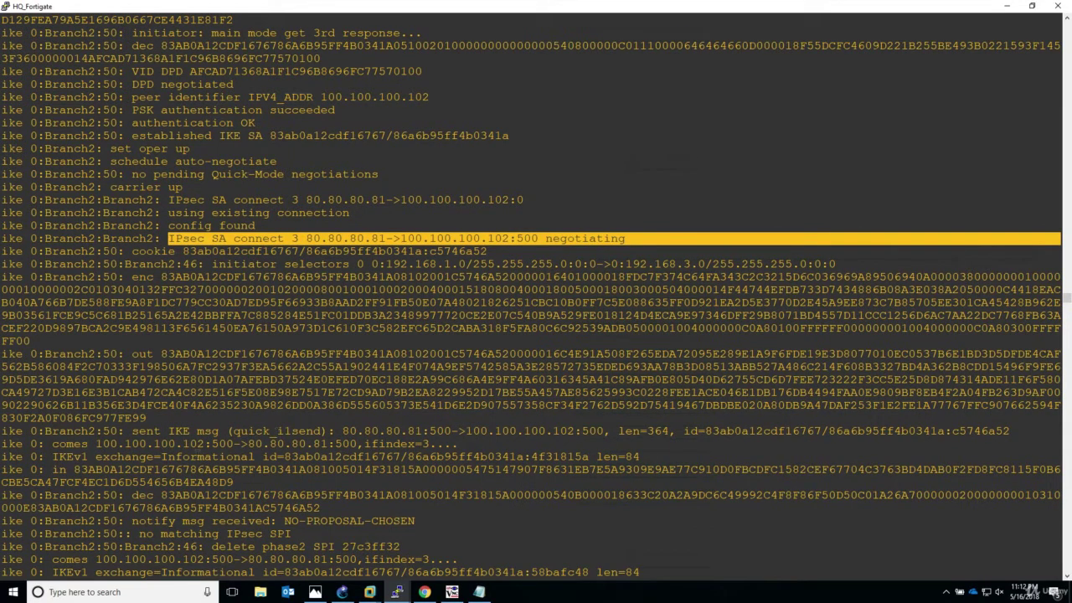
{"action": "left_click_drag", "start_coordinate": [52, 457], "coordinate": [379, 457]}
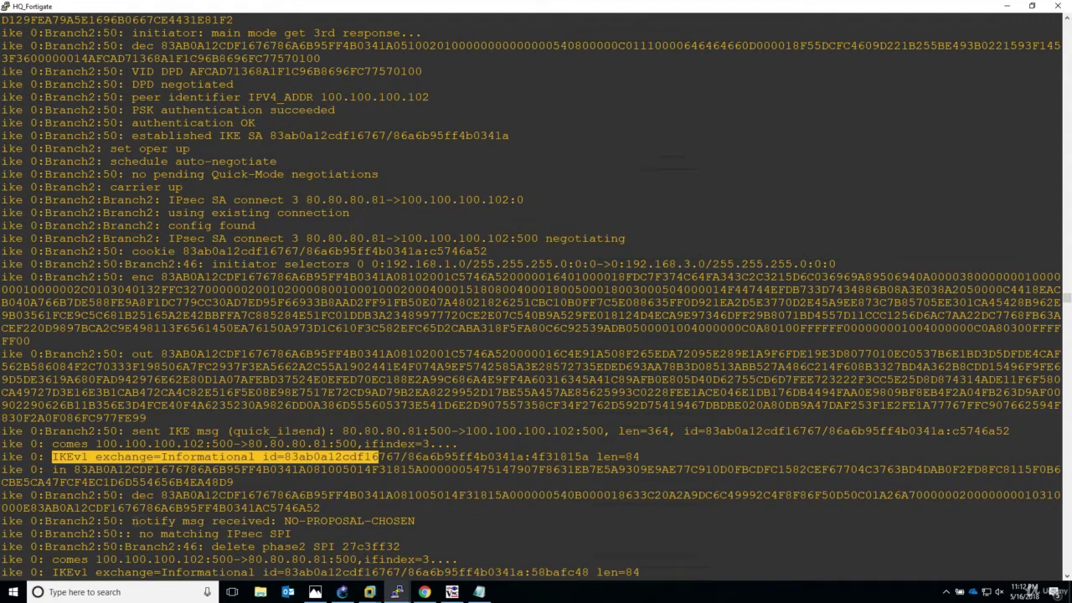
{"action": "left_click_drag", "start_coordinate": [39, 521], "coordinate": [416, 521]}
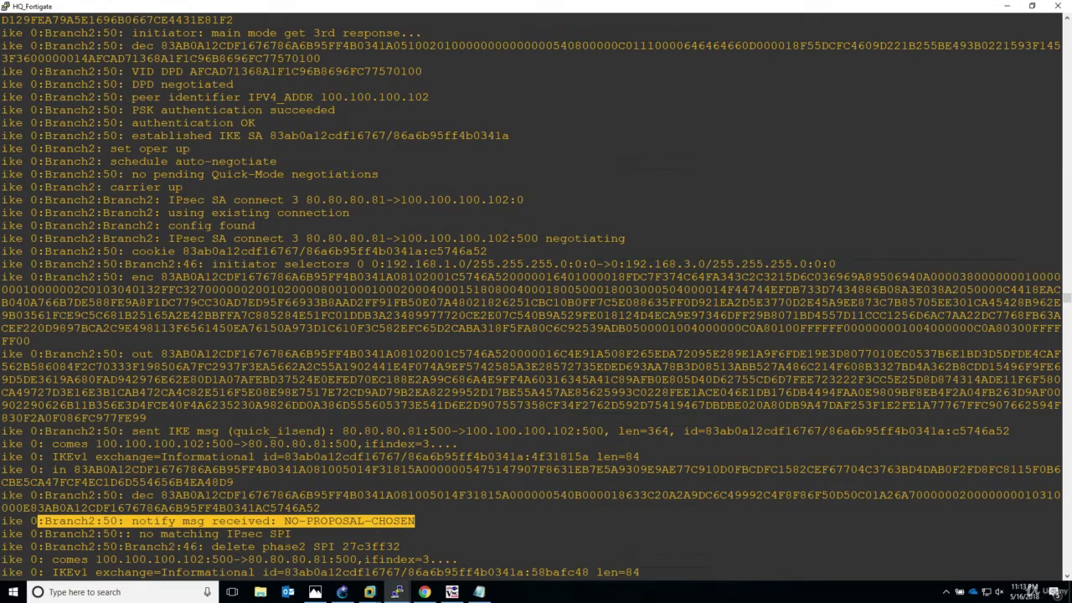
{"action": "left_click", "coordinate": [376, 527]}
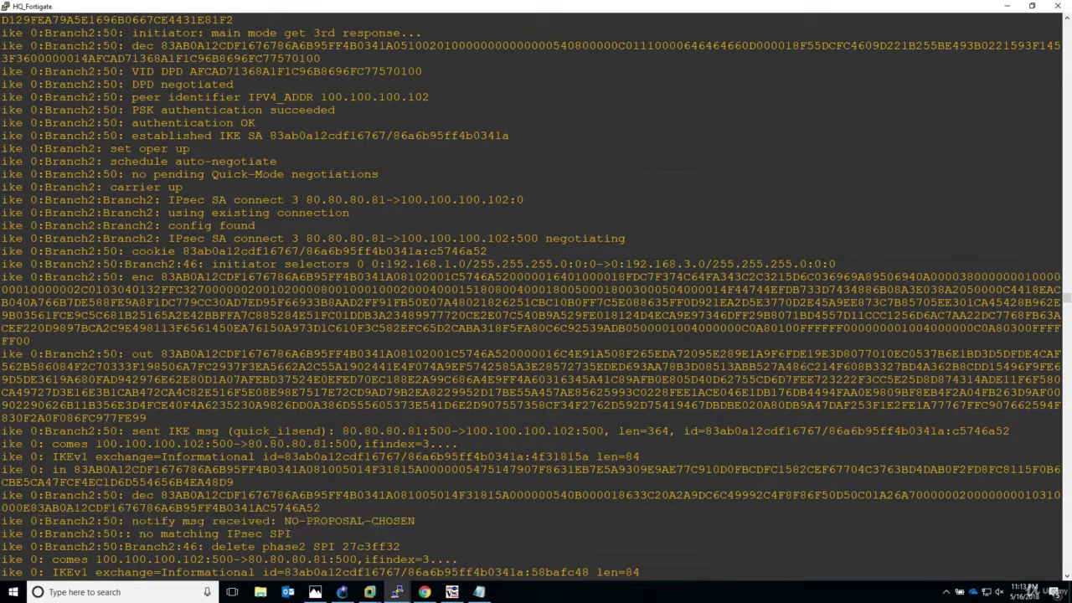
{"action": "left_click_drag", "start_coordinate": [1061, 520], "coordinate": [1, 521]}
{"action": "key", "text": "ctrl+c"}
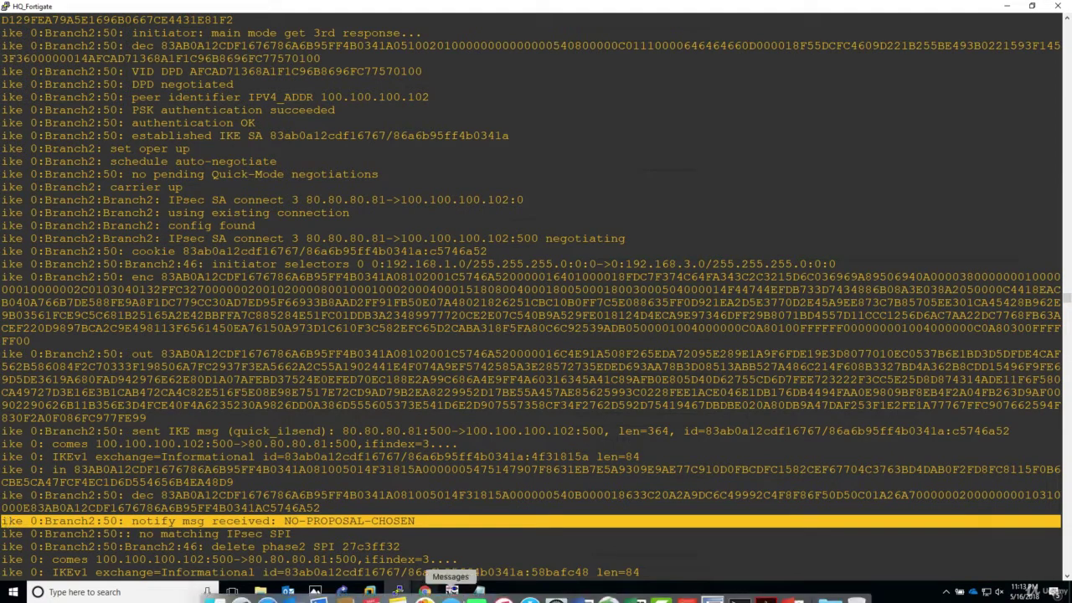
- Paste the NO-PROPOSAL-CHOSEN notify line at the end of the Notepad notes, followed by a blank line
{"action": "left_click", "coordinate": [479, 592]}
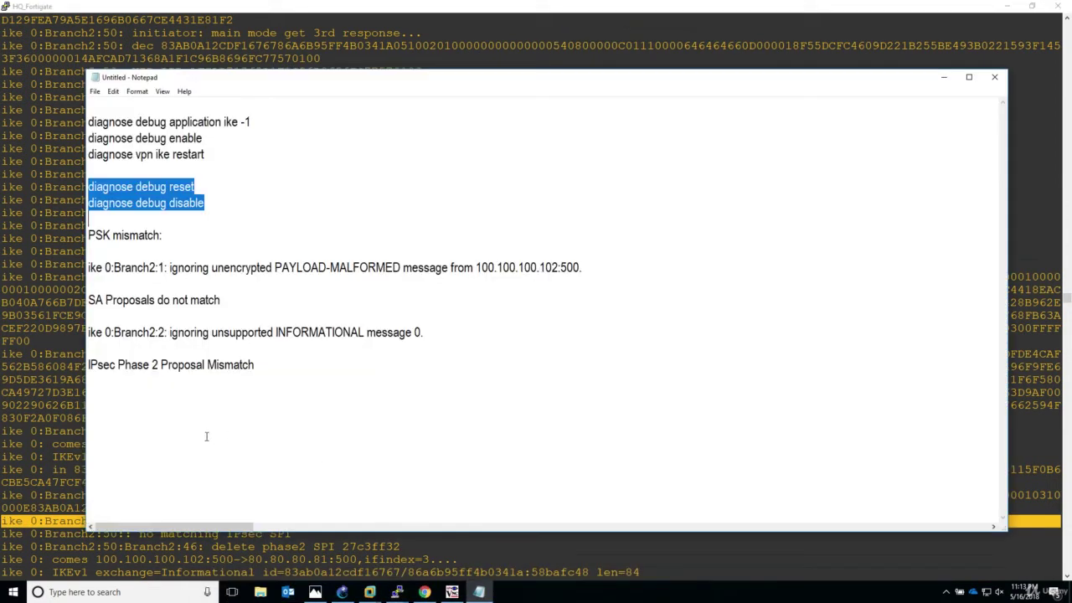
{"action": "left_click", "coordinate": [97, 388]}
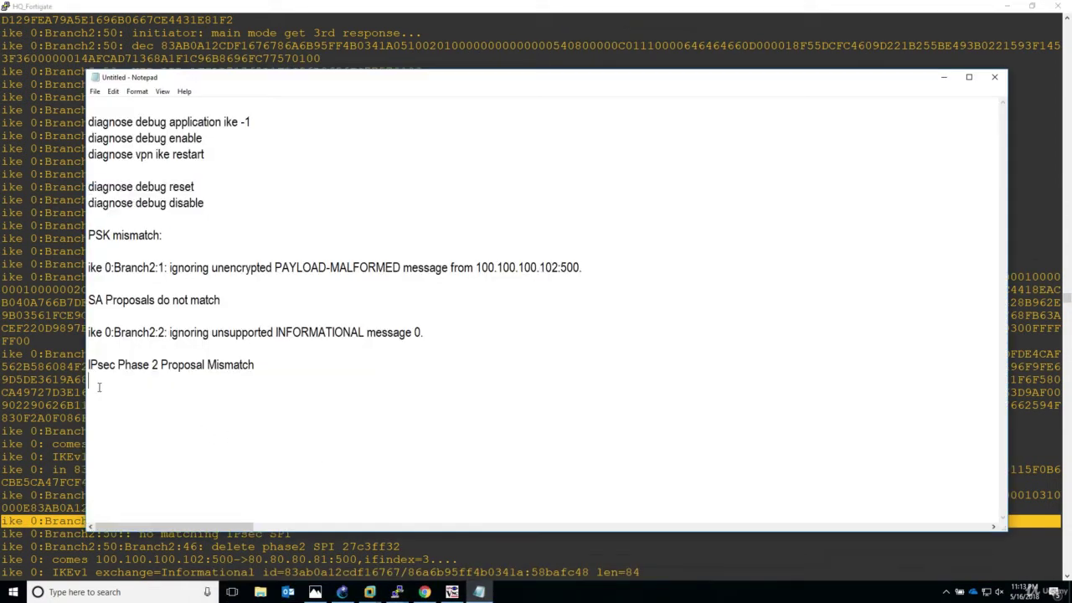
{"action": "right_click", "coordinate": [89, 398]}
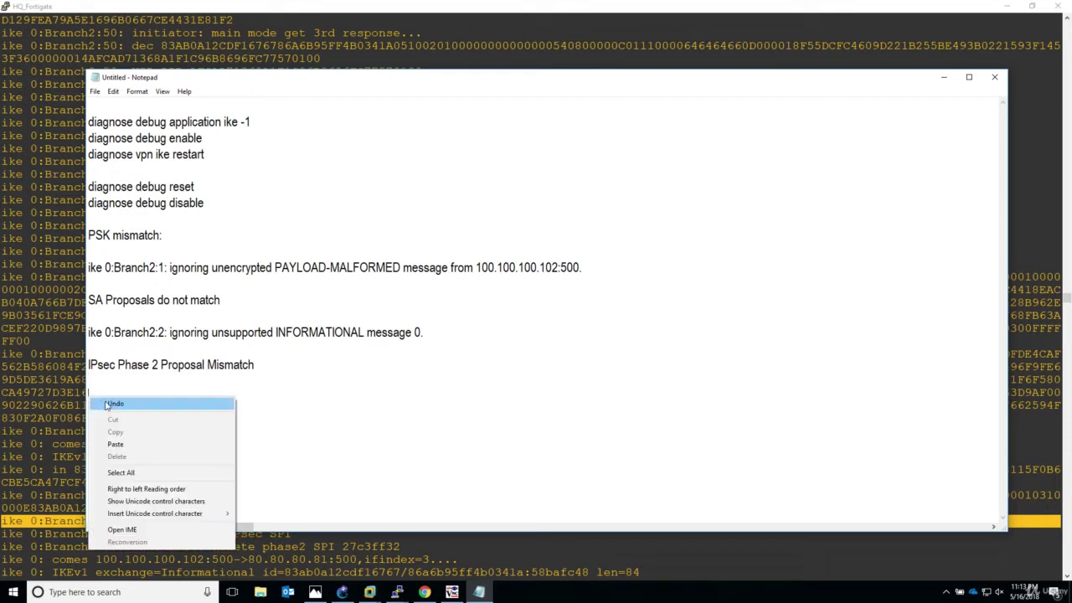
{"action": "left_click", "coordinate": [118, 442]}
{"action": "key", "text": "Return"}
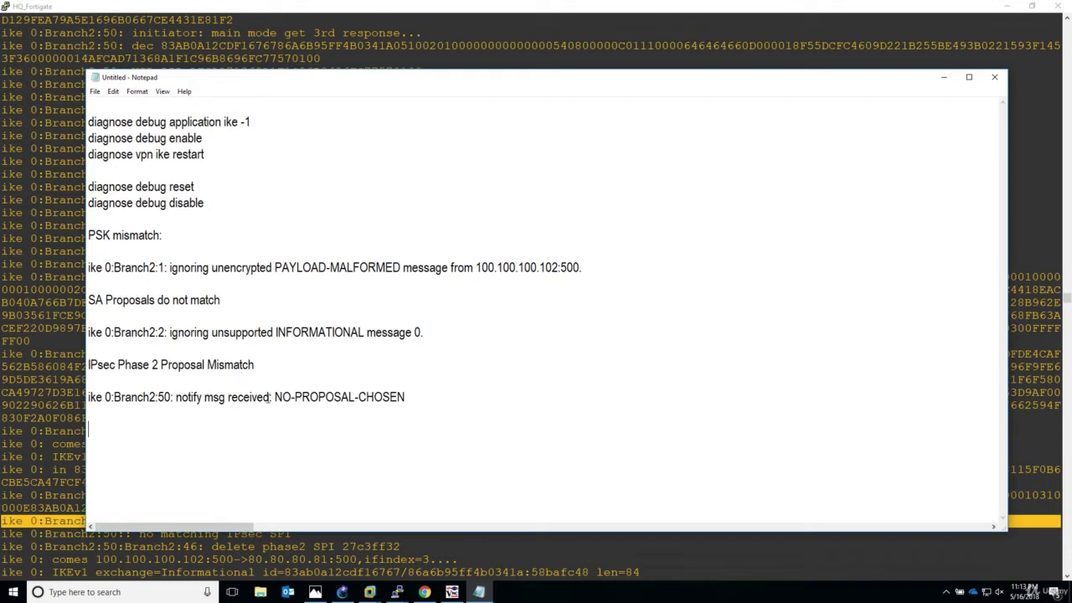
{"action": "left_click_drag", "start_coordinate": [275, 397], "coordinate": [417, 397]}
{"action": "left_click", "coordinate": [394, 423]}
- Prefix the heading to read 'Phase 1 - SA Proposals do not match' and select peer address 100.100.100.102:500
{"action": "left_click_drag", "start_coordinate": [96, 300], "coordinate": [218, 305]}
{"action": "left_click", "coordinate": [90, 302]}
{"action": "type", "text": "Ph"}
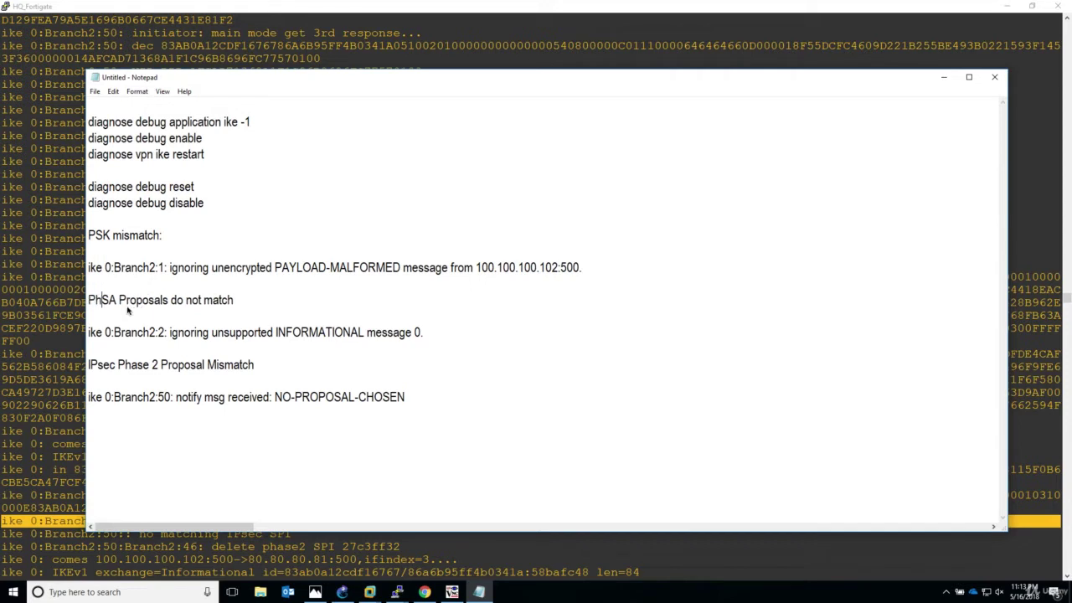
{"action": "type", "text": "as"}
{"action": "key", "text": "BackSpace"}
{"action": "key", "text": "BackSpace"}
{"action": "type", "text": "ase "}
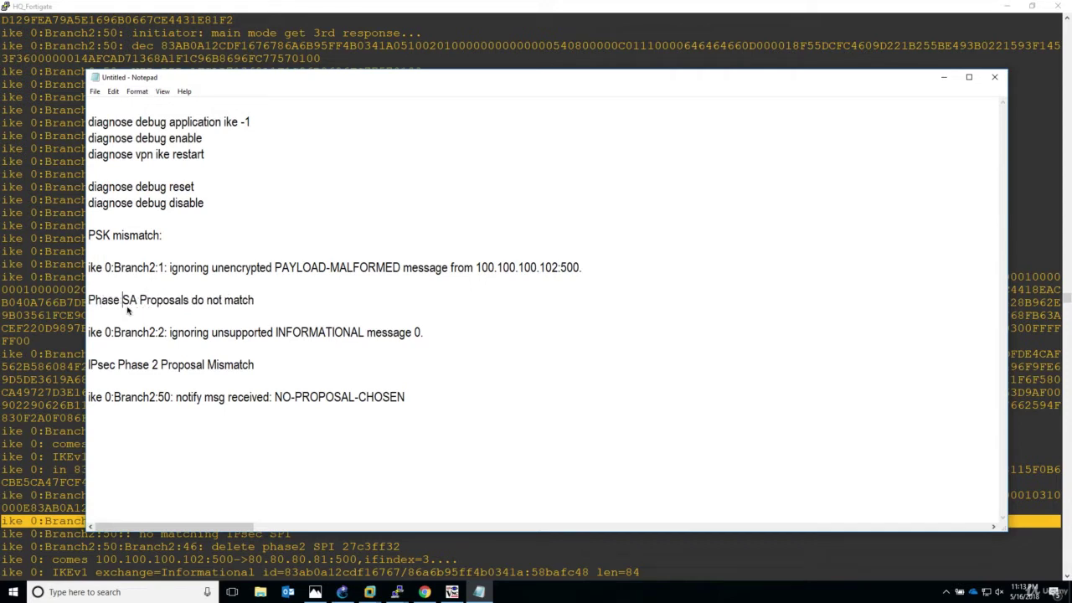
{"action": "type", "text": "1 -"}
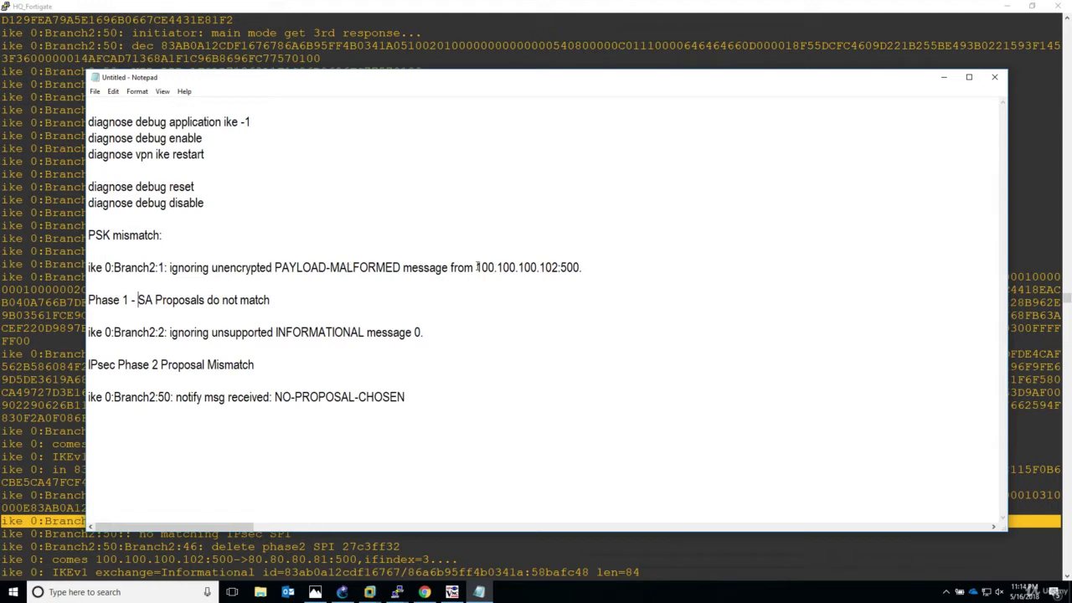
{"action": "left_click_drag", "start_coordinate": [476, 267], "coordinate": [586, 269]}
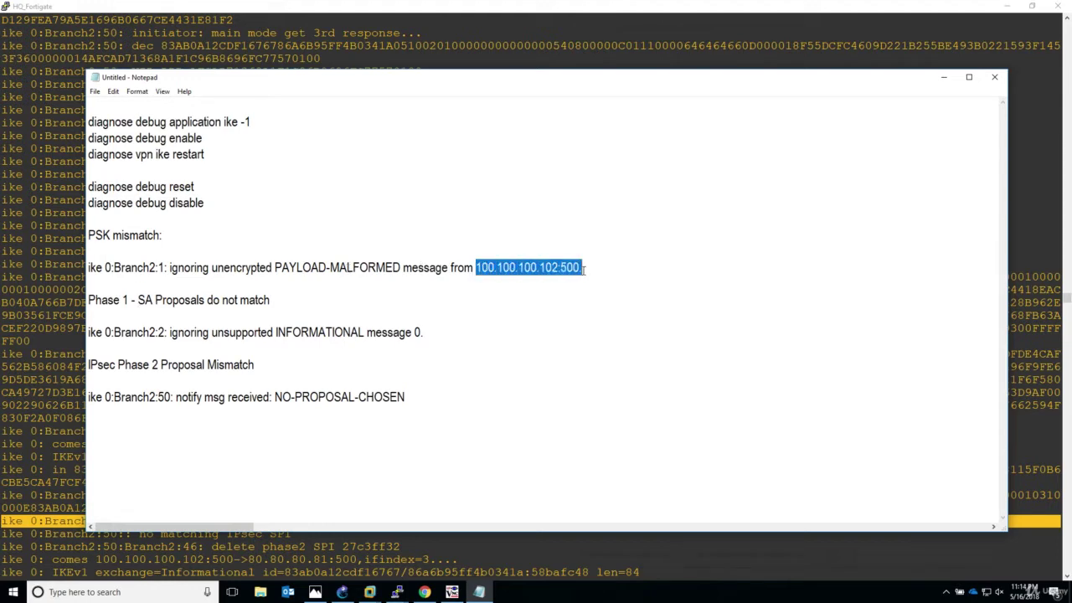
{"action": "key", "text": "alt+Tab"}
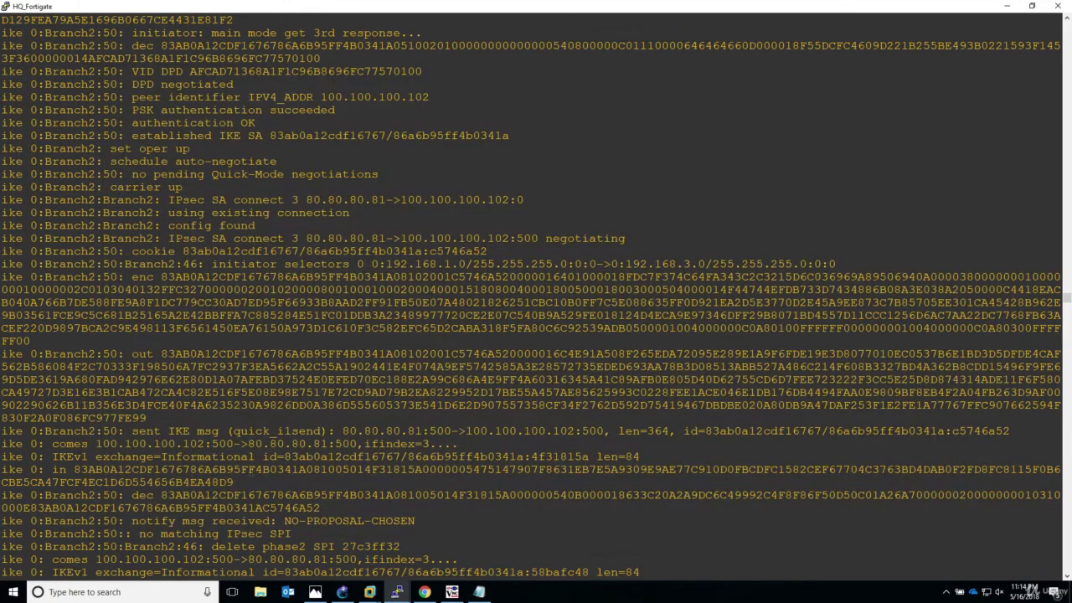
{"action": "left_click_drag", "start_coordinate": [233, 521], "coordinate": [607, 526]}
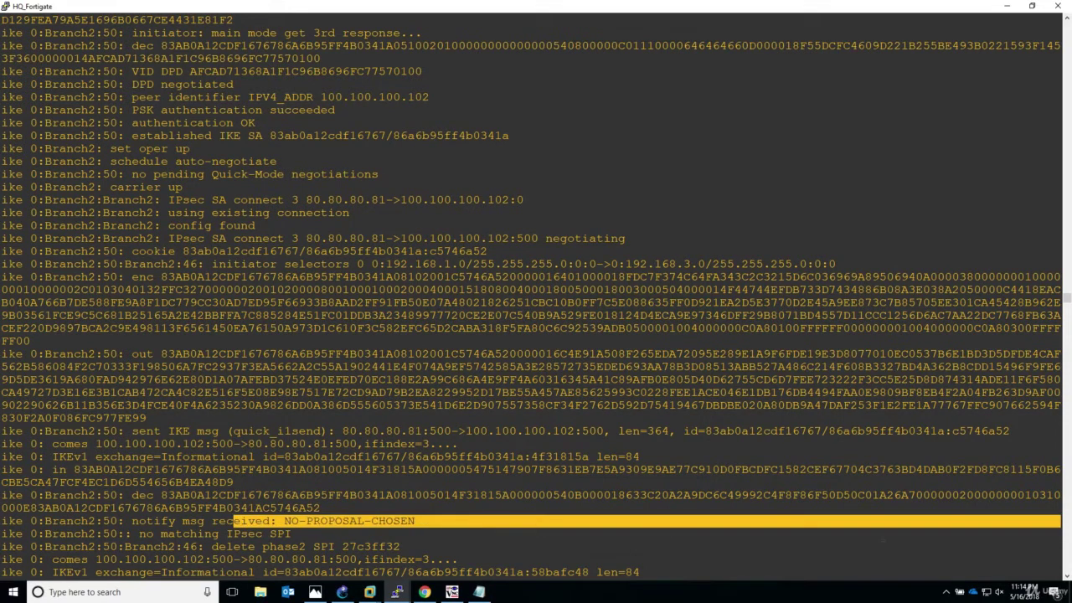
{"action": "left_click", "coordinate": [1066, 577]}
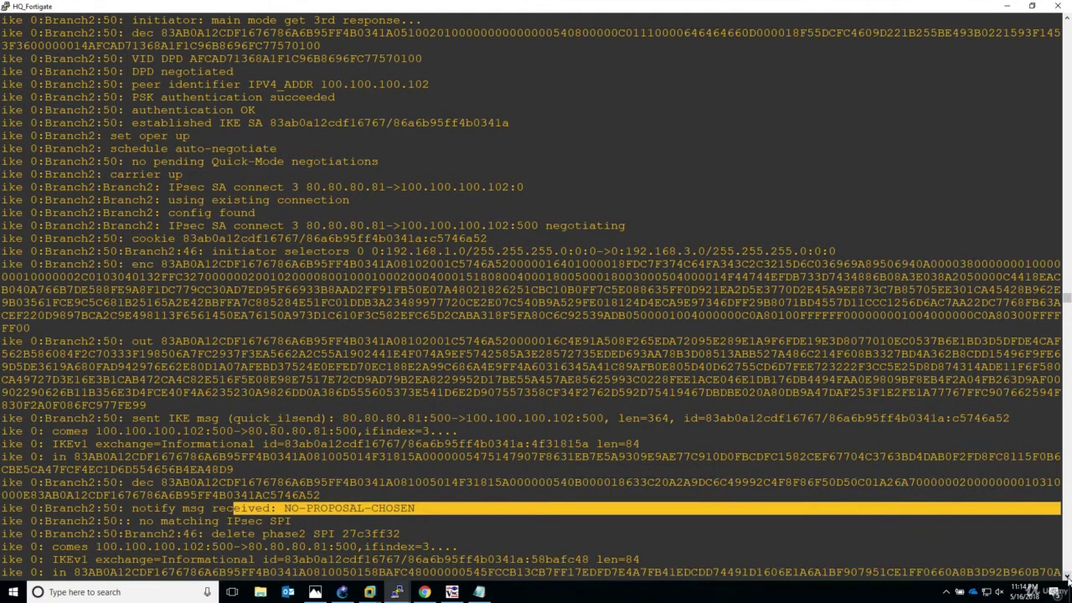
{"action": "scroll", "coordinate": [1066, 578], "scroll_direction": "down", "scroll_amount": 4}
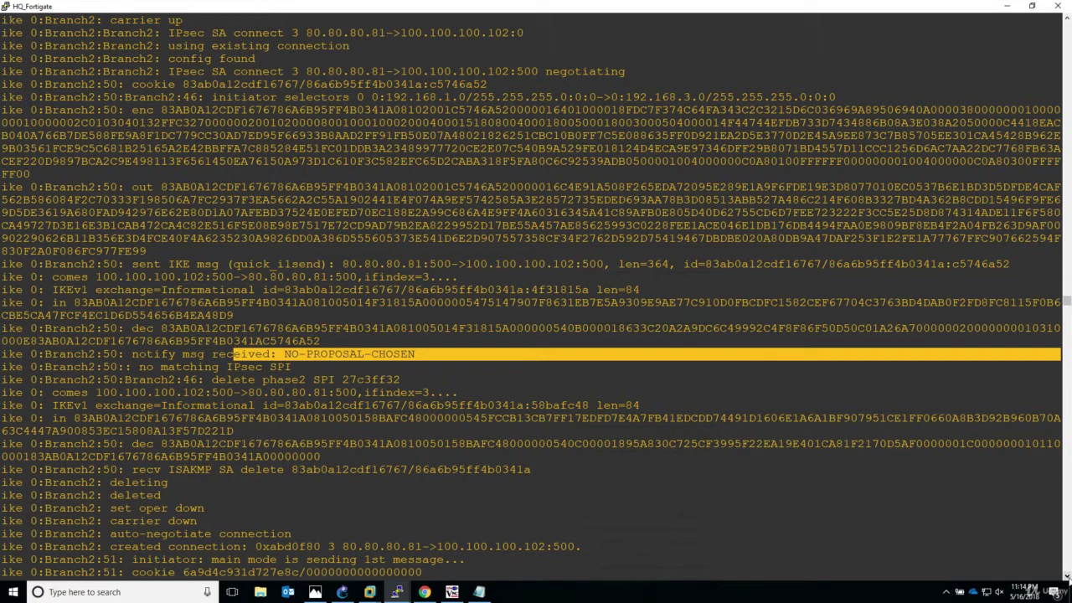
{"action": "left_click", "coordinate": [1066, 577]}
{"action": "left_click", "coordinate": [1067, 577]}
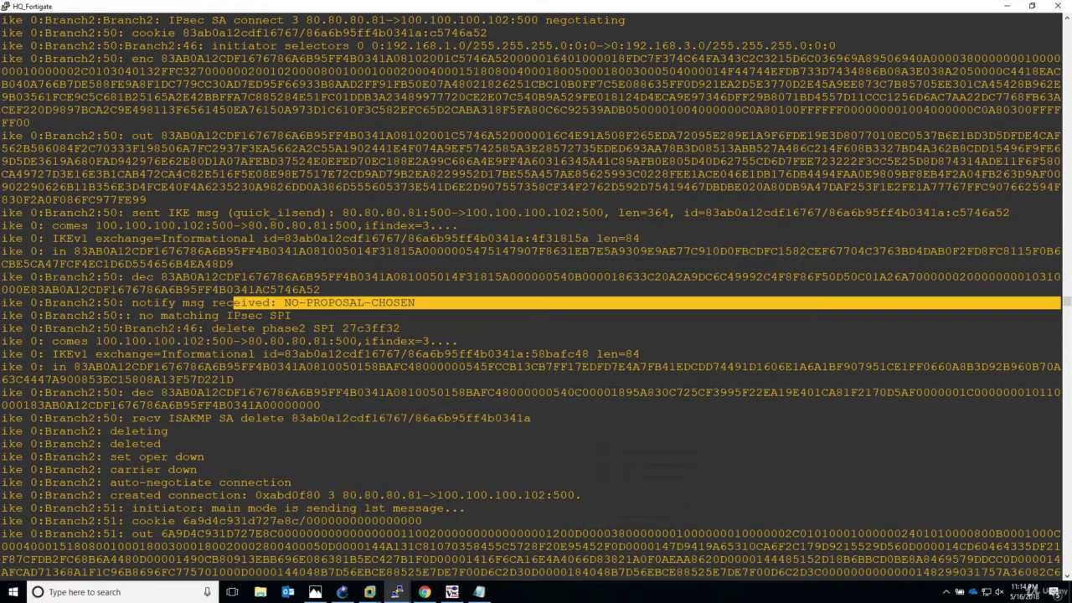
{"action": "left_click_drag", "start_coordinate": [145, 302], "coordinate": [414, 302]}
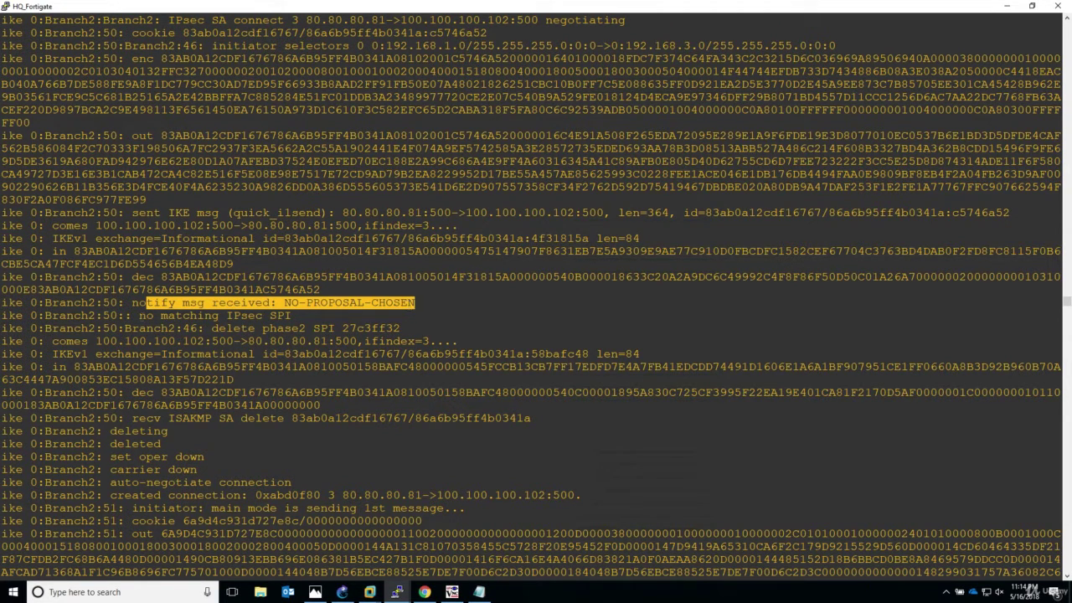
{"action": "left_click_drag", "start_coordinate": [139, 315], "coordinate": [299, 314]}
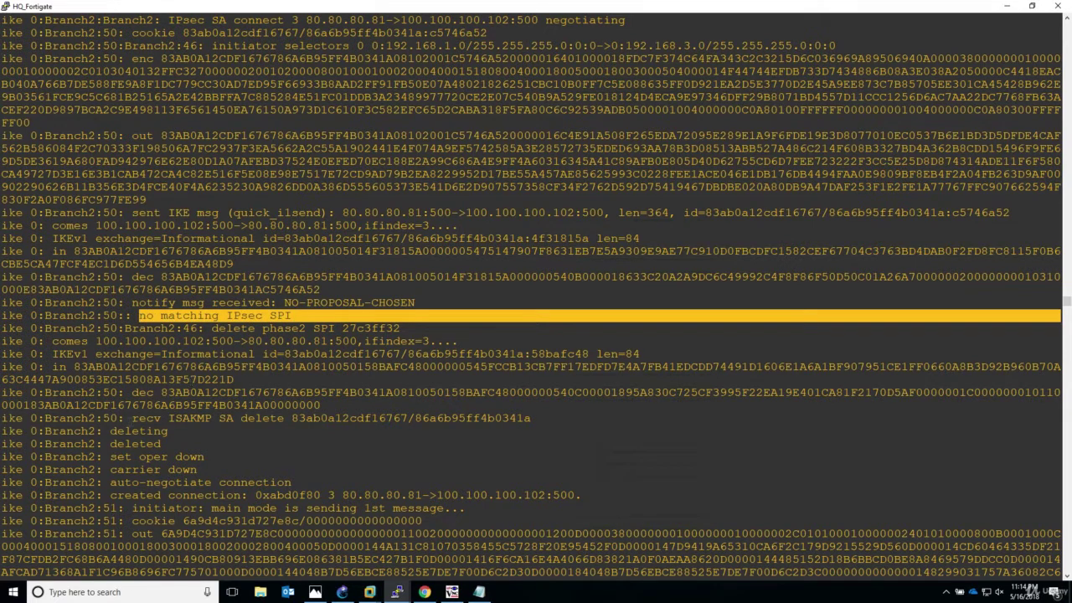
{"action": "left_click_drag", "start_coordinate": [110, 430], "coordinate": [349, 484]}
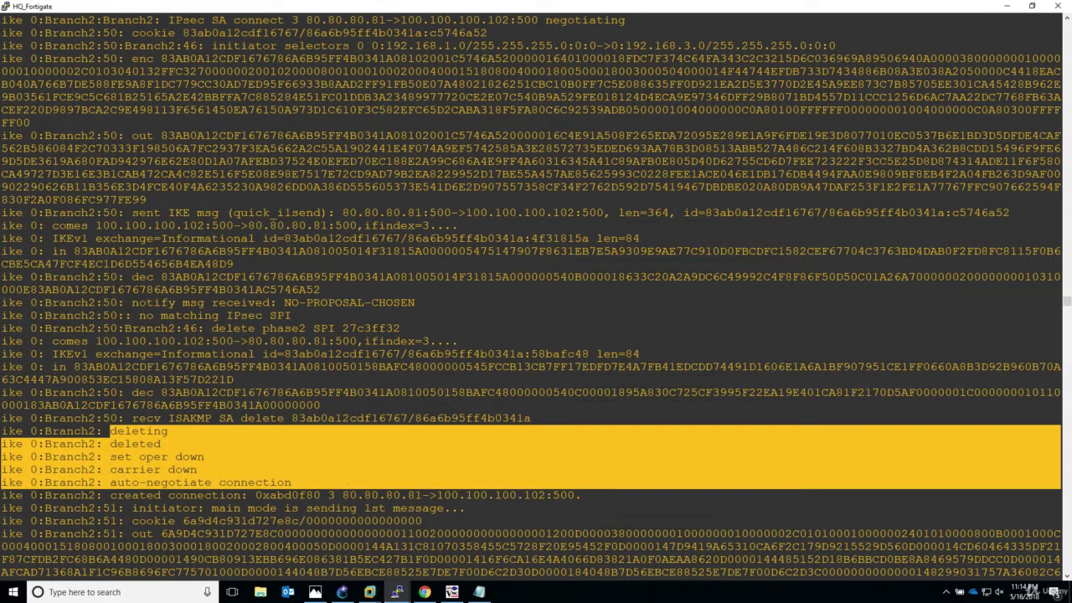
{"action": "left_click", "coordinate": [1067, 577]}
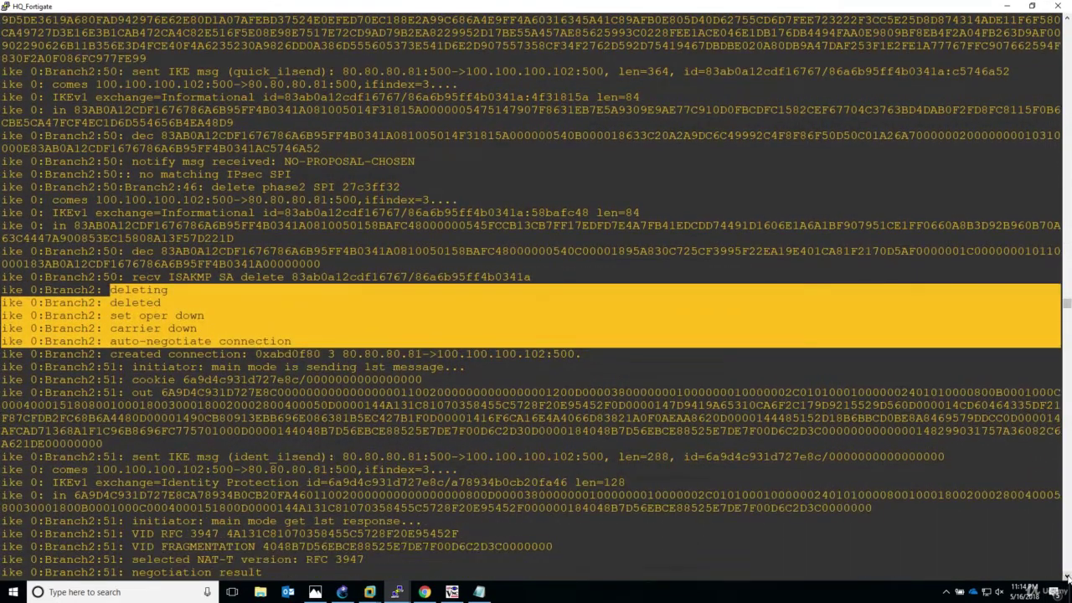
{"action": "left_click", "coordinate": [1067, 578]}
{"action": "left_click", "coordinate": [1067, 578]}
{"action": "left_click", "coordinate": [1067, 578]}
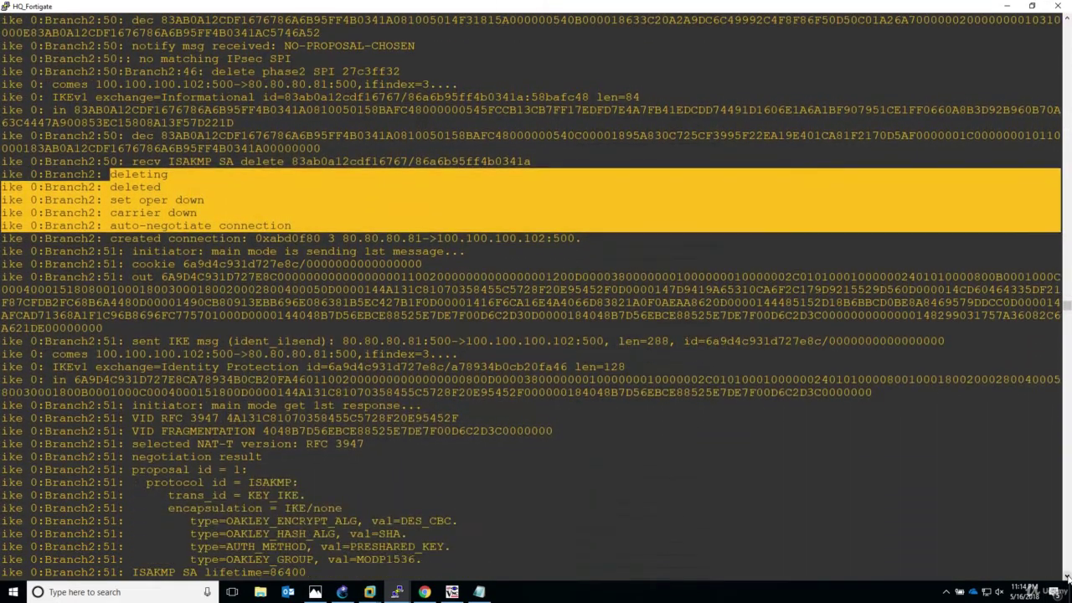
{"action": "left_click", "coordinate": [1067, 578]}
{"action": "left_click", "coordinate": [1067, 578]}
{"action": "left_click", "coordinate": [1067, 578]}
{"action": "left_click", "coordinate": [1066, 578]}
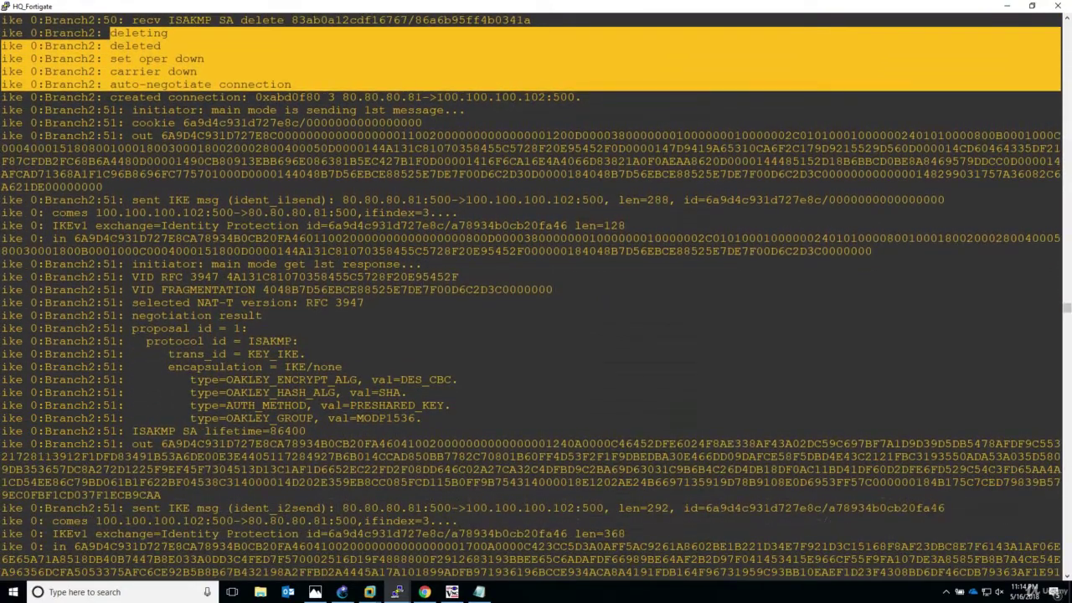
{"action": "left_click_drag", "start_coordinate": [144, 302], "coordinate": [502, 430]}
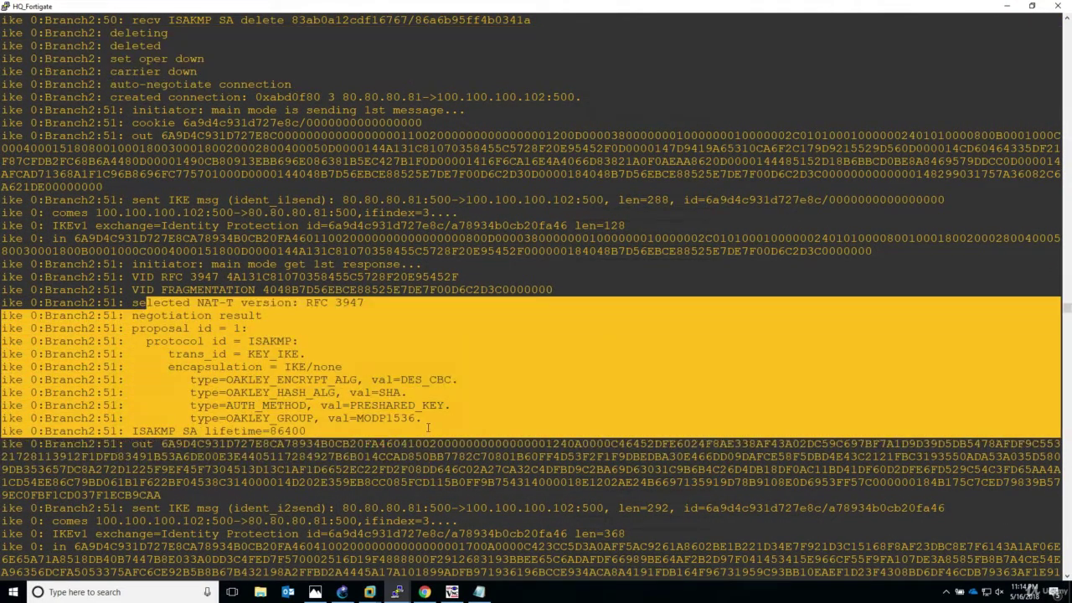
{"action": "left_click", "coordinate": [1067, 578]}
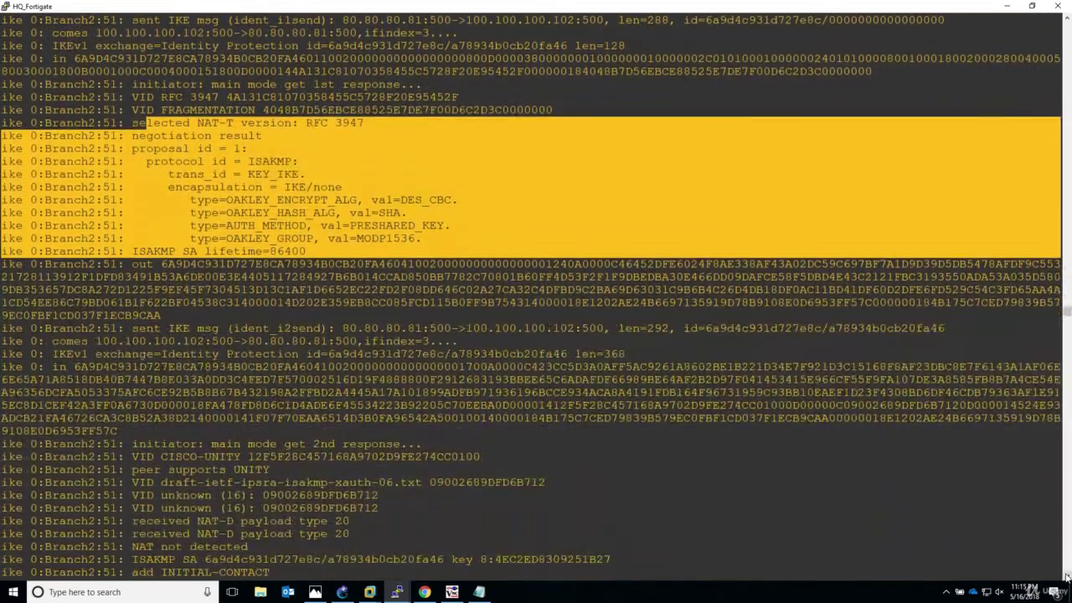
{"action": "left_click", "coordinate": [1067, 578]}
{"action": "left_click", "coordinate": [1066, 578]}
{"action": "left_click", "coordinate": [1067, 578]}
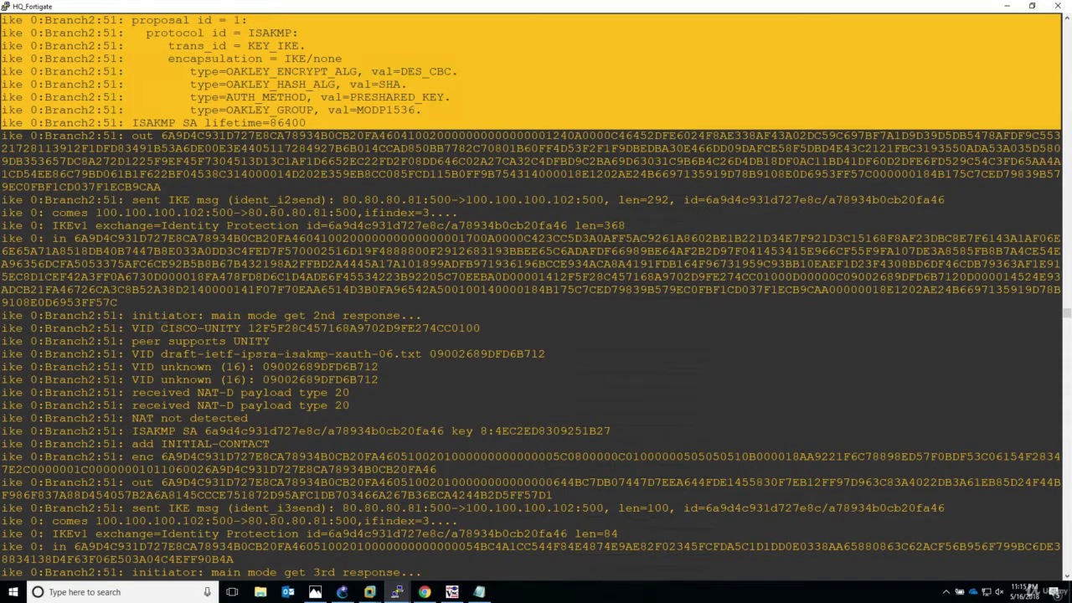
{"action": "double_click", "coordinate": [164, 328]}
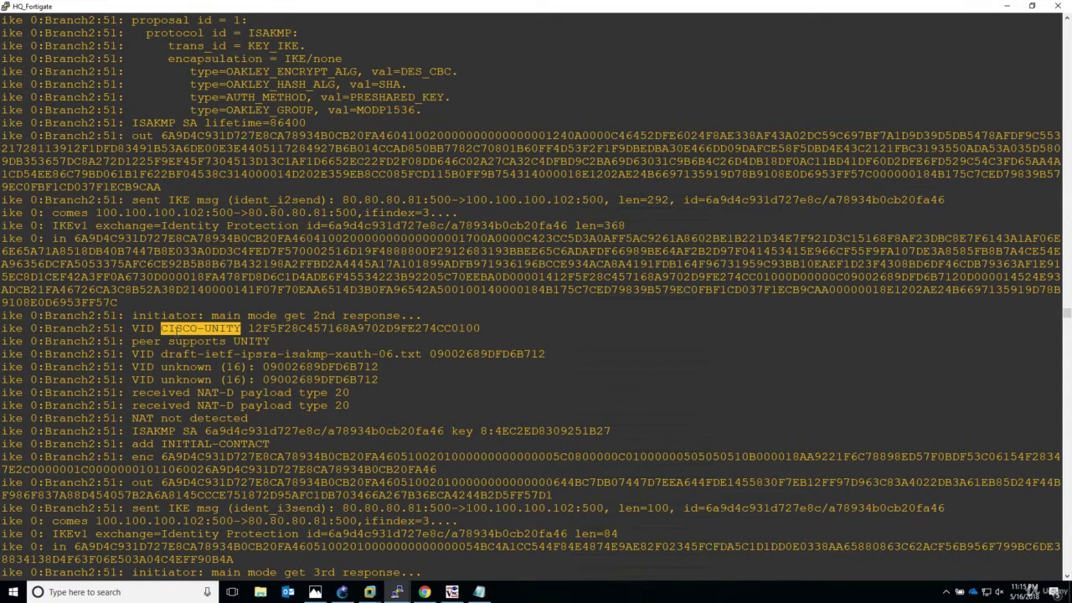
{"action": "double_click", "coordinate": [179, 328]}
{"action": "left_click", "coordinate": [1066, 577]}
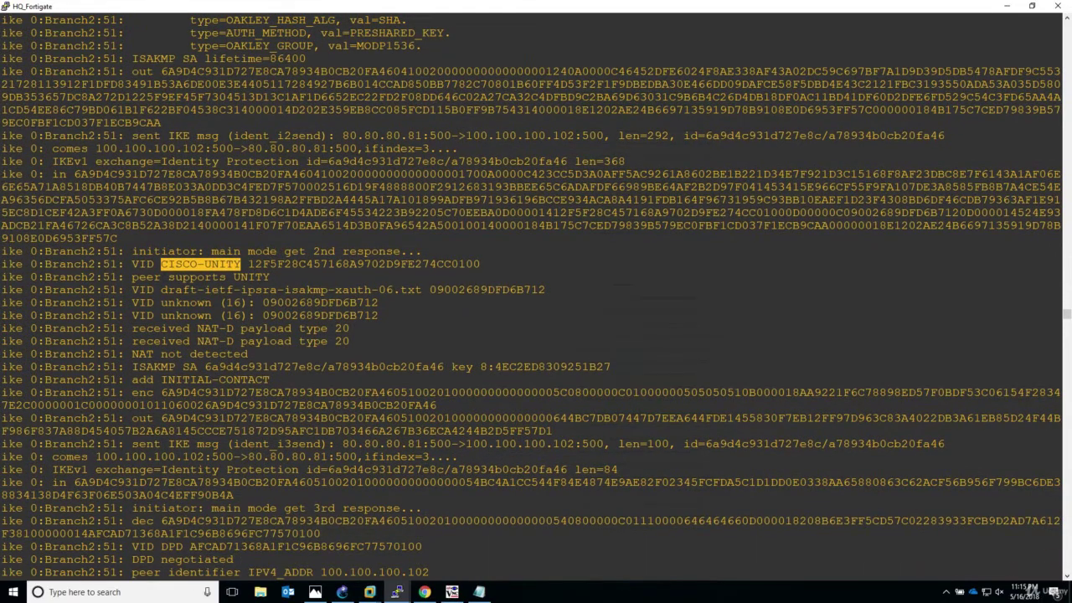
{"action": "left_click_drag", "start_coordinate": [137, 367], "coordinate": [430, 367]}
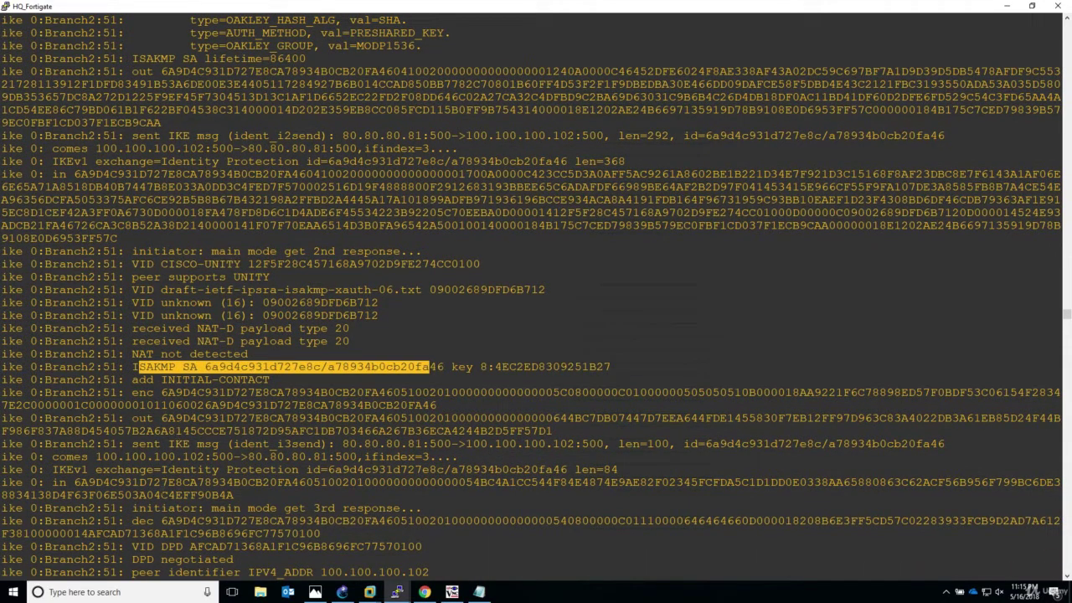
{"action": "left_click_drag", "start_coordinate": [137, 559], "coordinate": [334, 559]}
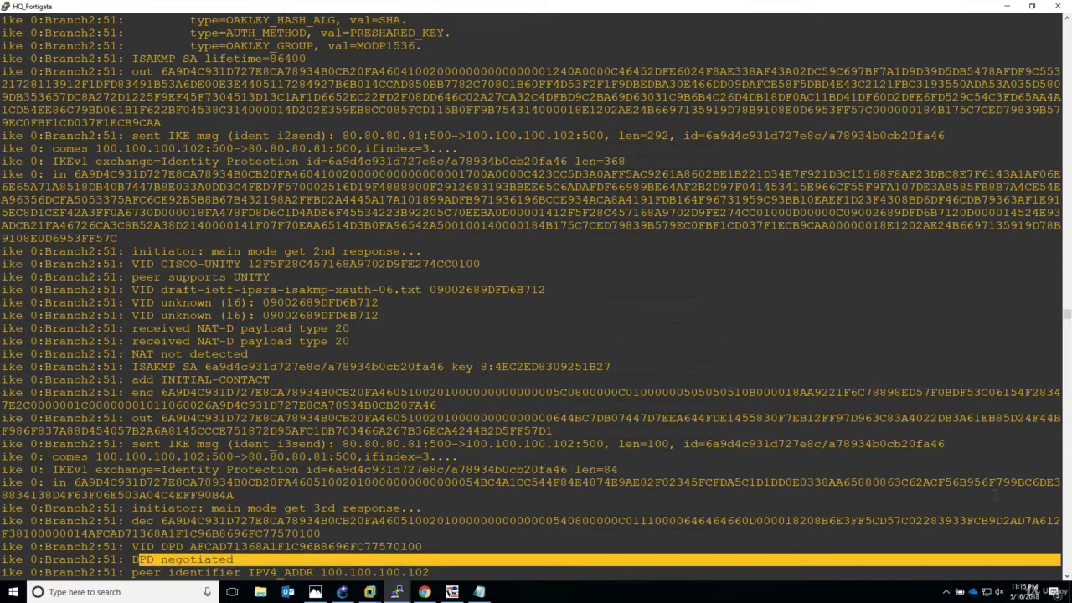
{"action": "scroll", "coordinate": [536, 298], "scroll_direction": "down", "scroll_amount": 10}
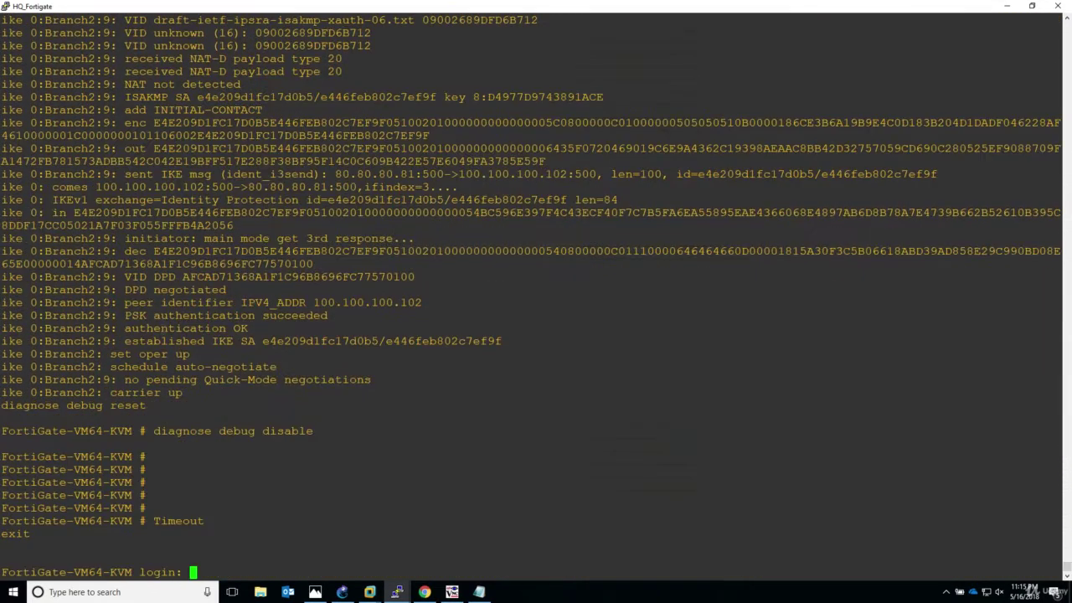
{"action": "scroll", "coordinate": [289, 361], "scroll_direction": "up", "scroll_amount": 15}
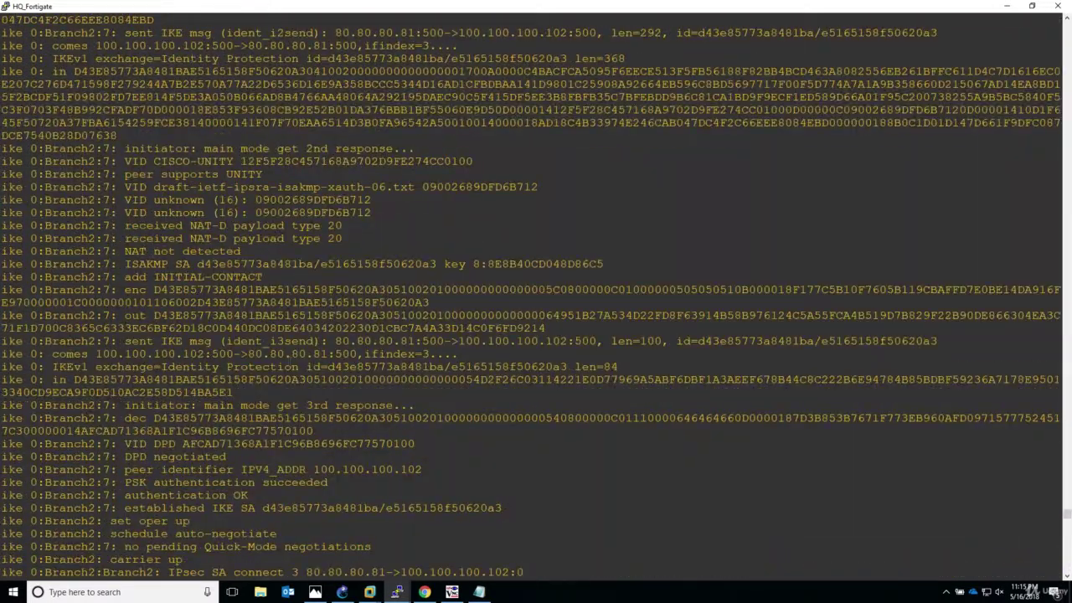
{"action": "left_click_drag", "start_coordinate": [124, 161], "coordinate": [354, 465]}
{"action": "left_click", "coordinate": [211, 475]}
{"action": "left_click_drag", "start_coordinate": [124, 469], "coordinate": [456, 492]}
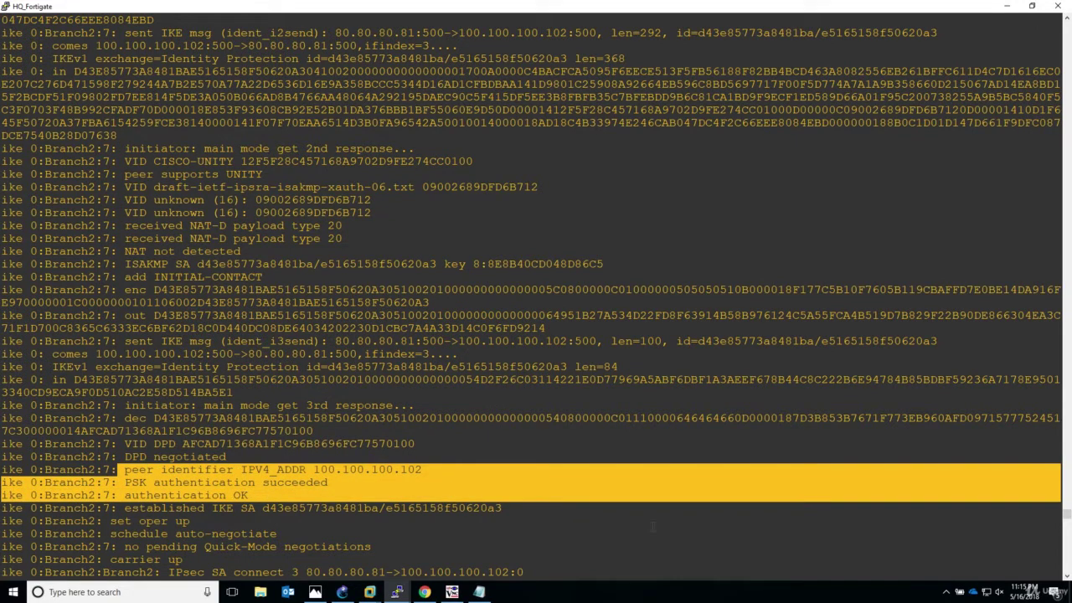
{"action": "scroll", "coordinate": [1066, 576], "scroll_direction": "down", "scroll_amount": 3}
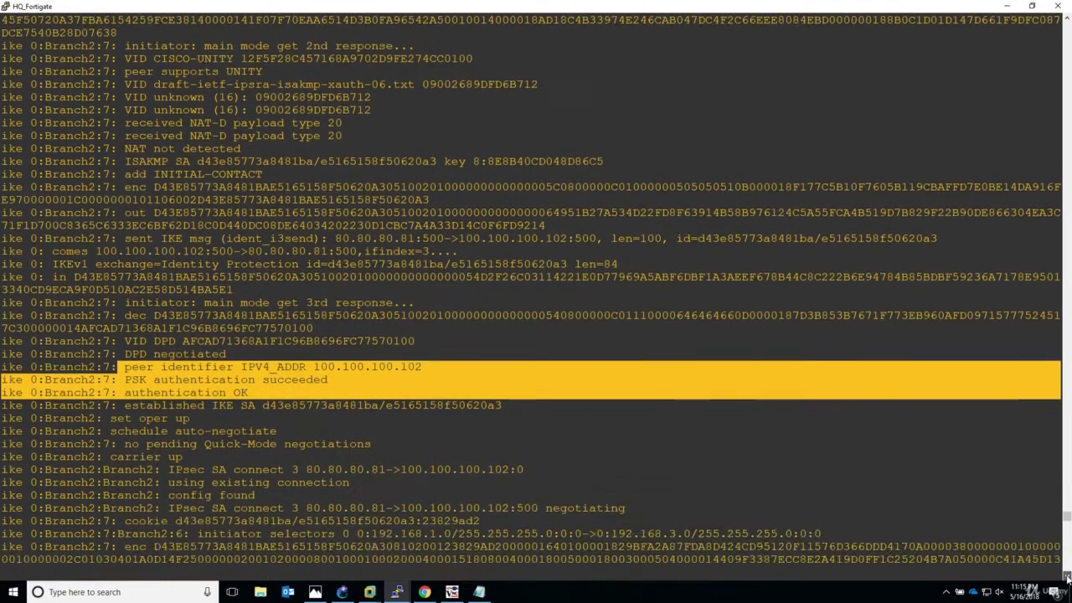
{"action": "scroll", "coordinate": [1067, 578], "scroll_direction": "down", "scroll_amount": 3}
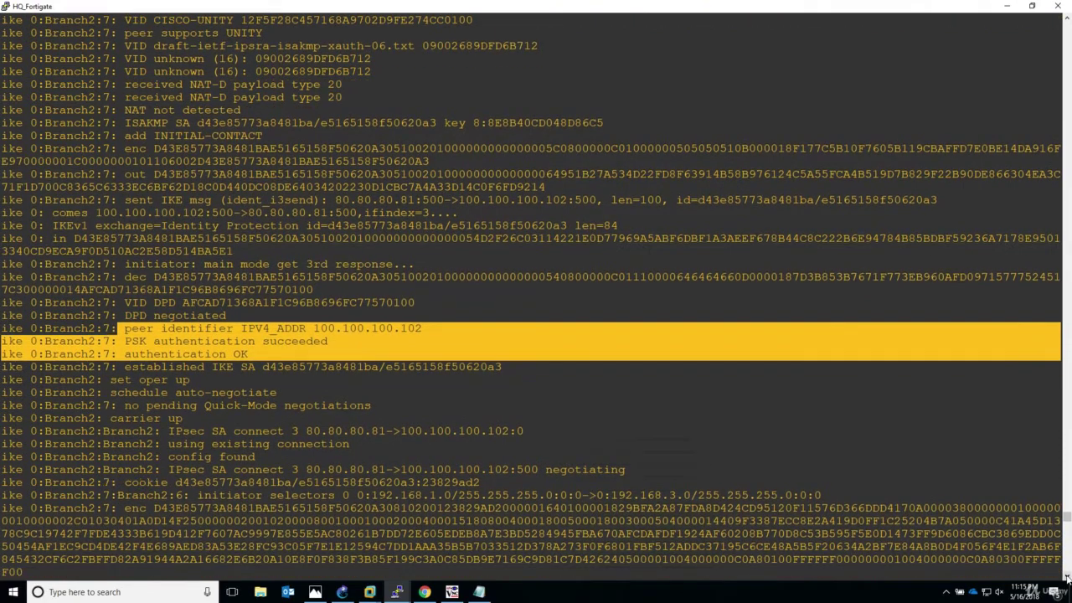
{"action": "scroll", "coordinate": [1067, 578], "scroll_direction": "down", "scroll_amount": 4}
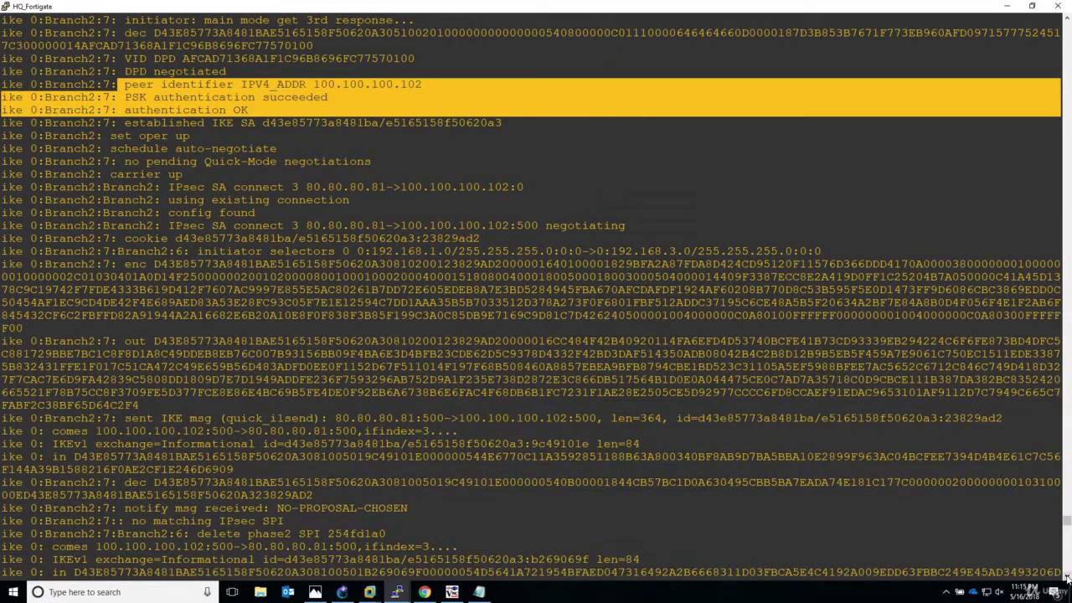
{"action": "scroll", "coordinate": [1067, 578], "scroll_direction": "down", "scroll_amount": 1}
{"action": "triple_click", "coordinate": [323, 484]}
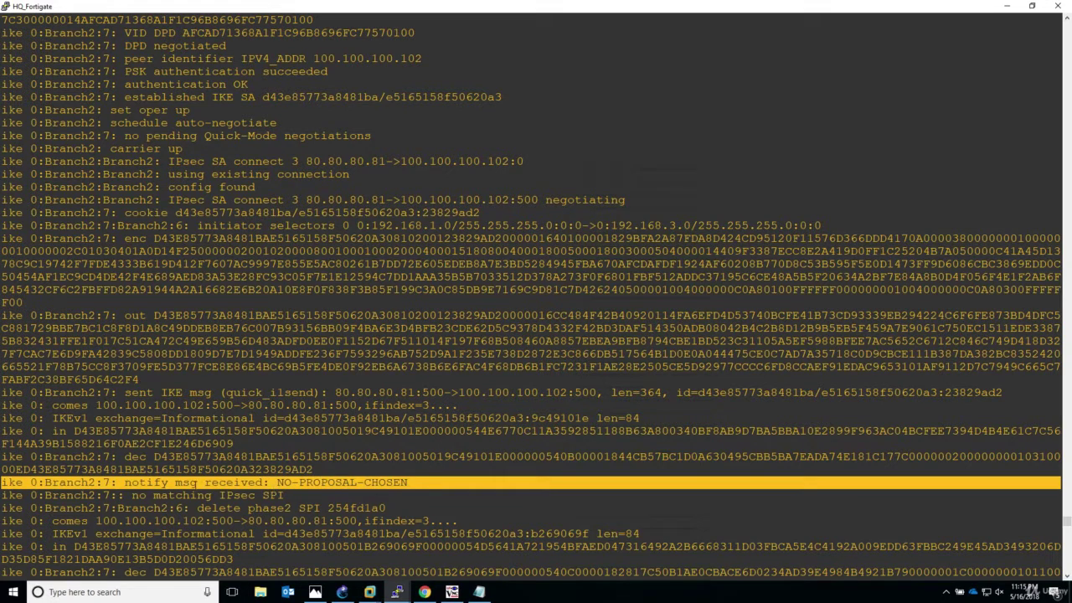
{"action": "left_click", "coordinate": [422, 486]}
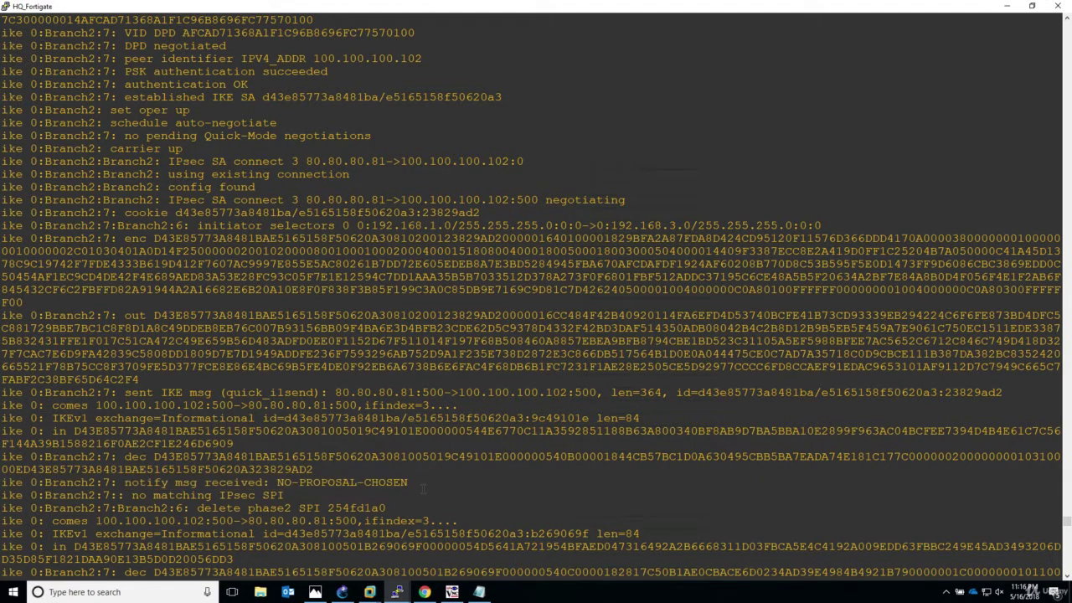
{"action": "key", "text": "Return"}
{"action": "key", "text": "Return"}
{"action": "key", "text": "Return"}
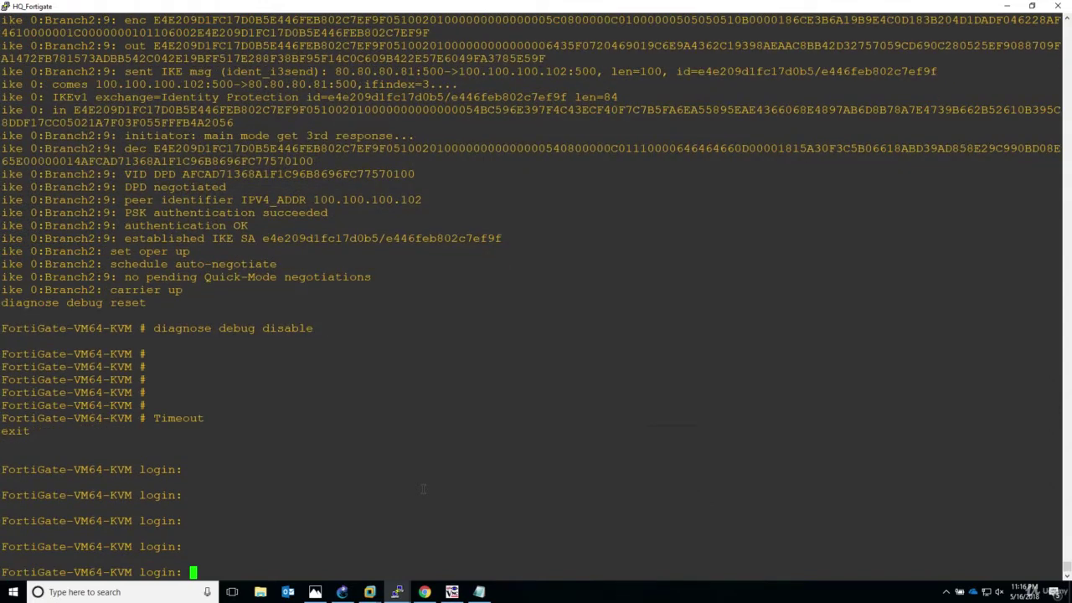